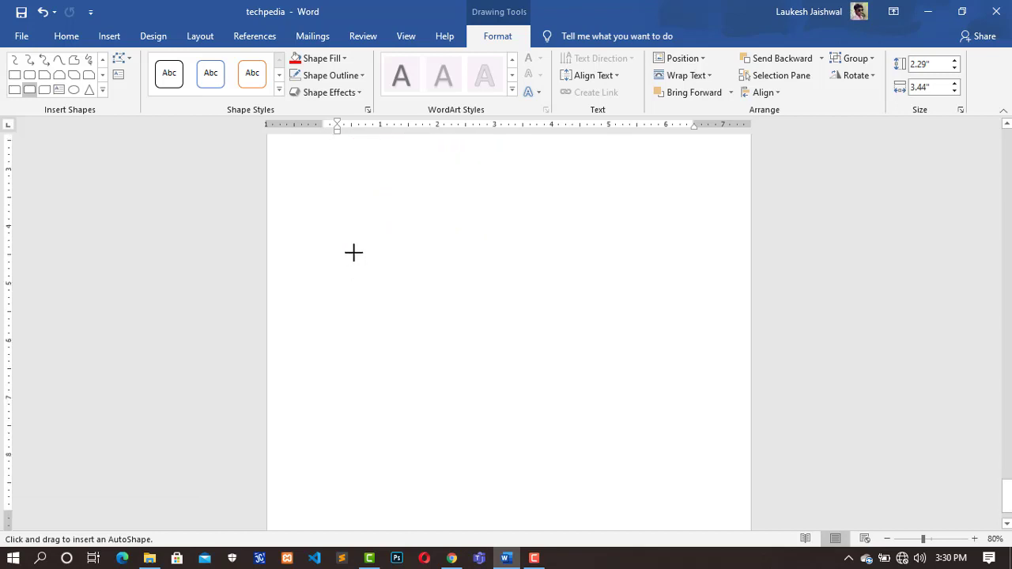
# Draw a rectangle with rounded top corners on the blank page area, about 6.46" wide and 3.96" high
pyautogui.moveTo(331, 177); pyautogui.dragTo(701, 403)
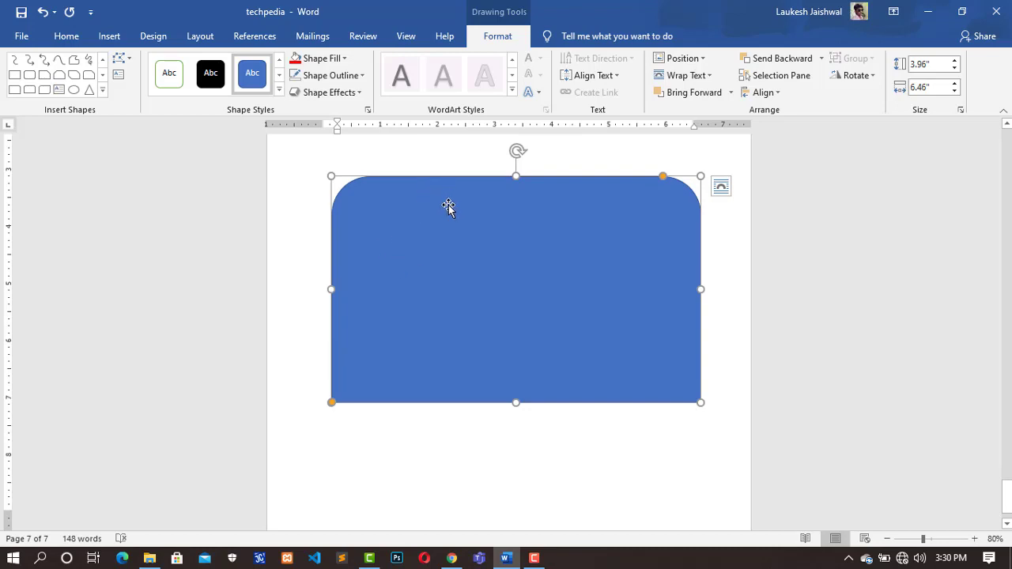
pyautogui.write('rtdrd')
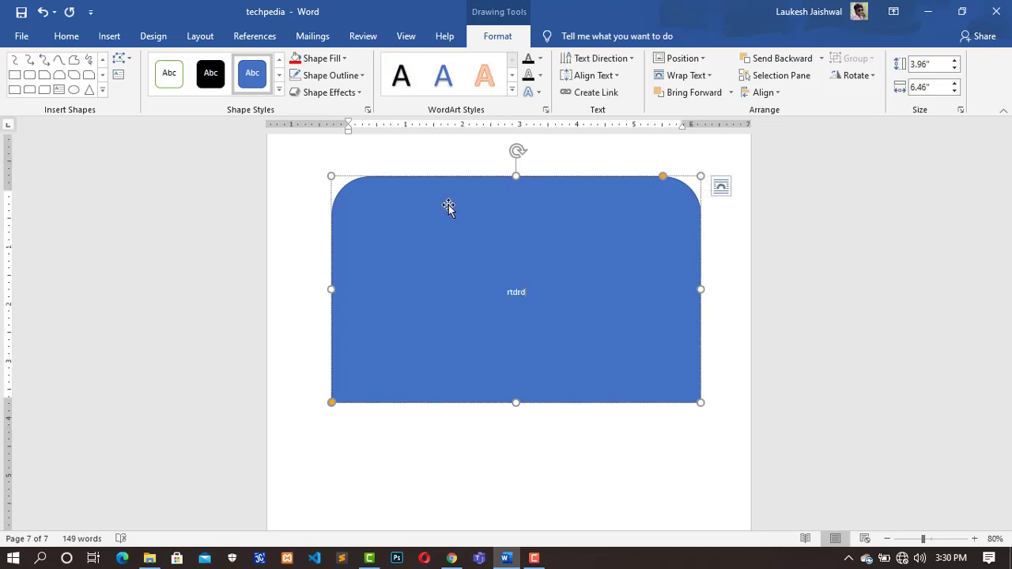
pyautogui.write('rtdrdrtd')
pyautogui.press('BackSpace')
pyautogui.press('BackSpace')
pyautogui.press('BackSpace')
pyautogui.press('BackSpace')
pyautogui.press('BackSpace')
pyautogui.press('BackSpace')
pyautogui.press('BackSpace')
pyautogui.press('BackSpace')
pyautogui.press('BackSpace')
pyautogui.press('BackSpace')
pyautogui.press('BackSpace')
pyautogui.press('BackSpace')
pyautogui.press('BackSpace')
pyautogui.write('kjhfishfiduhgbidhb')
pyautogui.press('BackSpace')
pyautogui.press('BackSpace')
pyautogui.press('BackSpace')
pyautogui.press('BackSpace')
pyautogui.press('BackSpace')
pyautogui.press('BackSpace')
pyautogui.press('BackSpace')
pyautogui.press('BackSpace')
pyautogui.press('BackSpace')
pyautogui.press('BackSpace')
# Enter "Welcome to" inside the rounded rectangle and apply the solid gold WordArt style to the text
pyautogui.write('welcom')
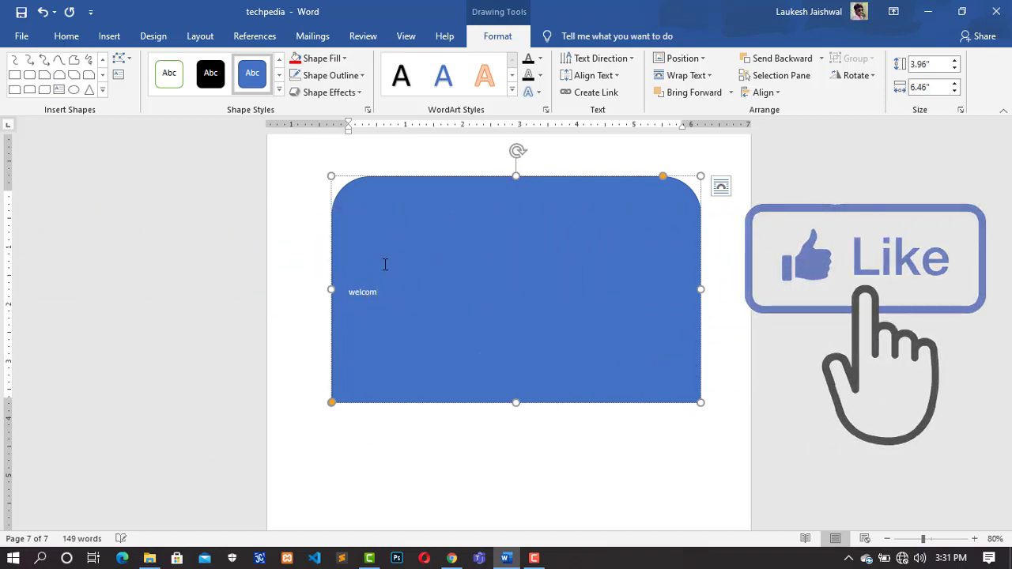
pyautogui.write('e to')
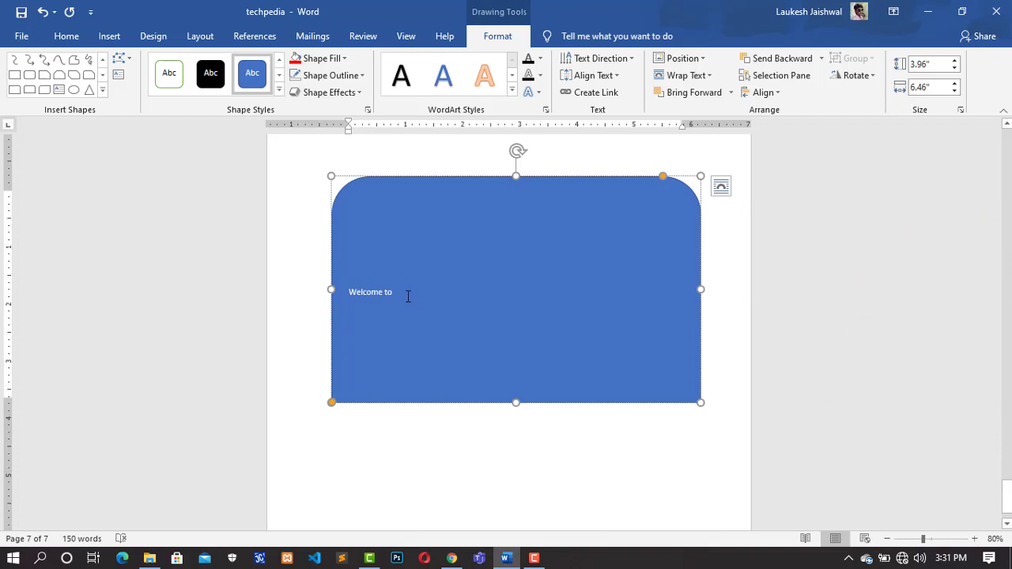
pyautogui.moveTo(408, 295); pyautogui.dragTo(349, 294)
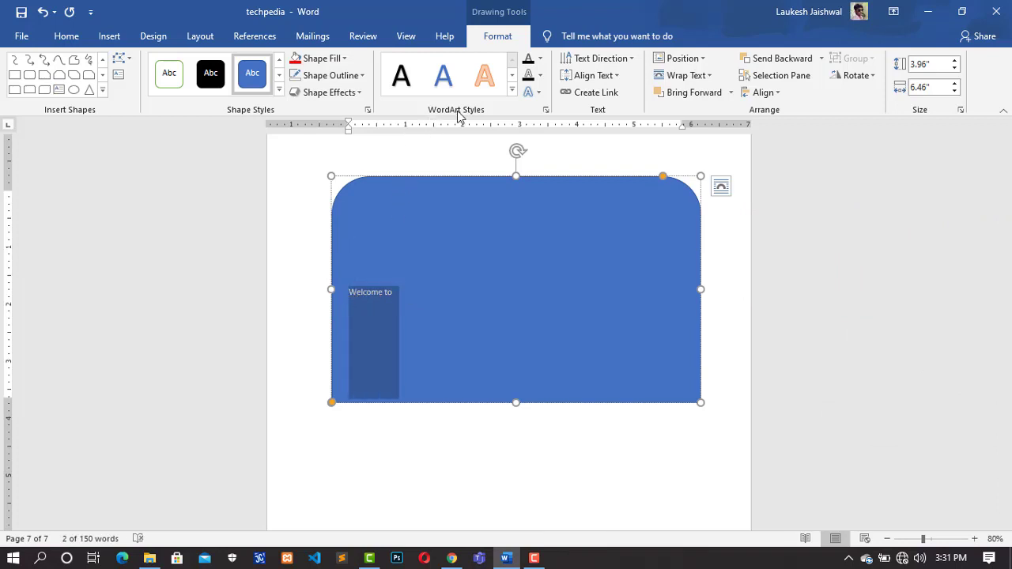
pyautogui.click(512, 92)
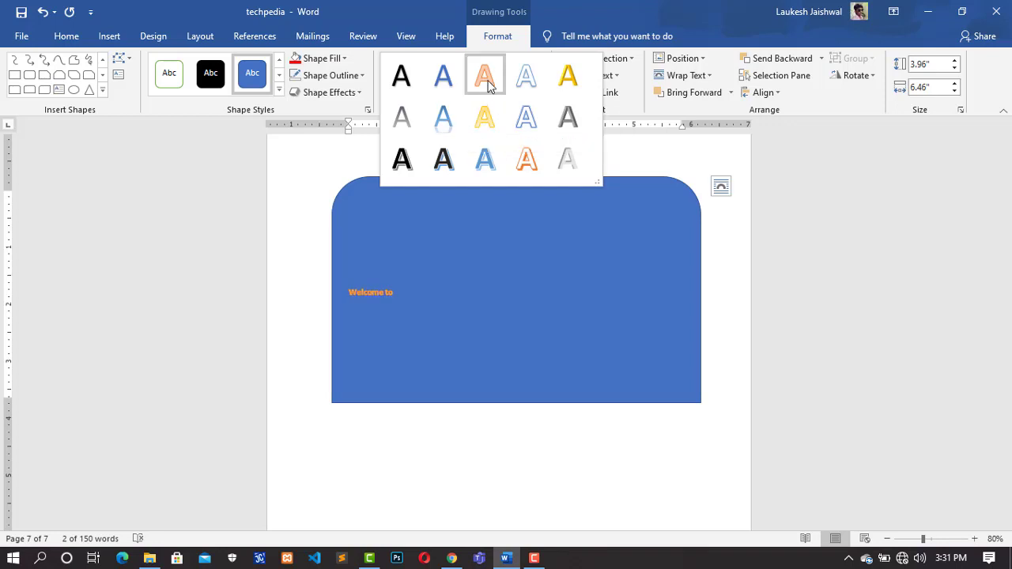
pyautogui.click(568, 78)
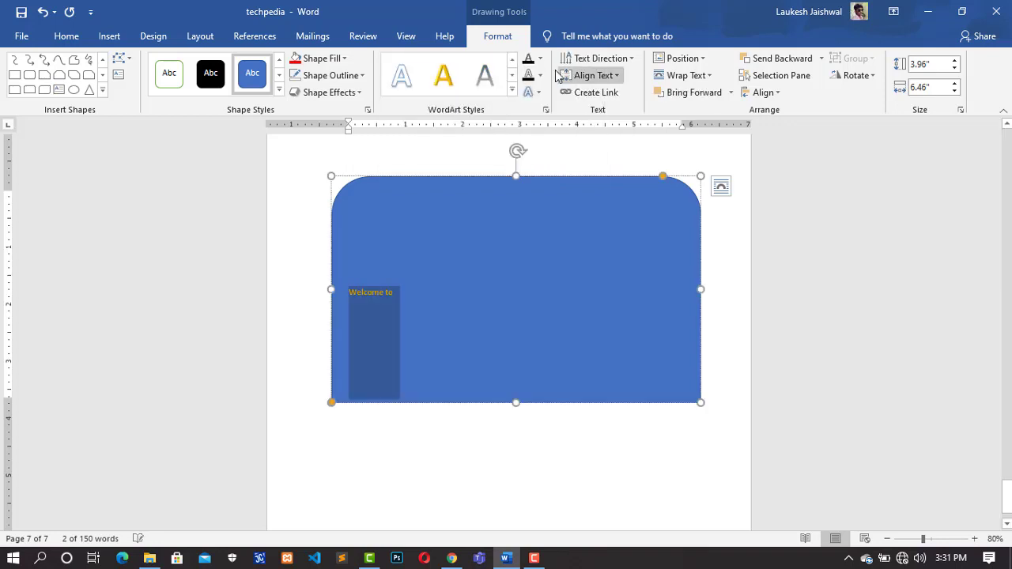
# Enlarge the "Welcome to" text in the shape to 20 pt
pyautogui.click(400, 292)
pyautogui.moveTo(330, 290); pyautogui.dragTo(327, 290)
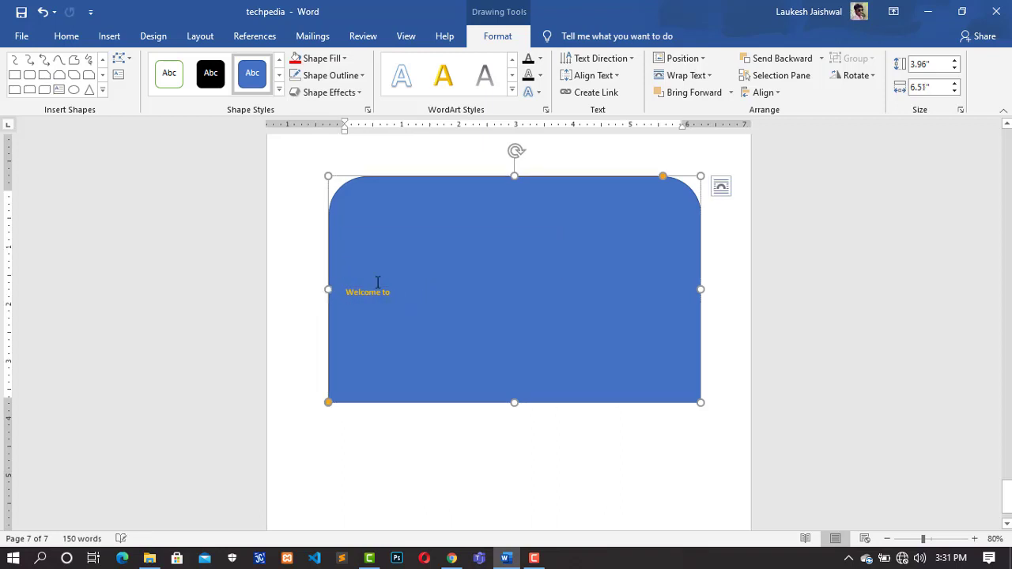
pyautogui.tripleClick(377, 282)
pyautogui.moveTo(411, 288); pyautogui.dragTo(345, 290)
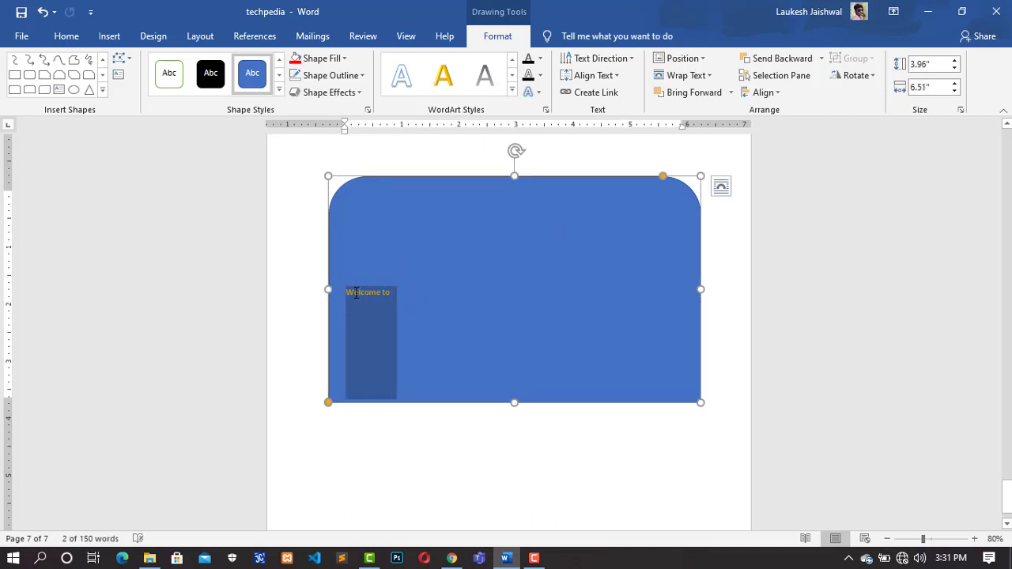
pyautogui.click(58, 38)
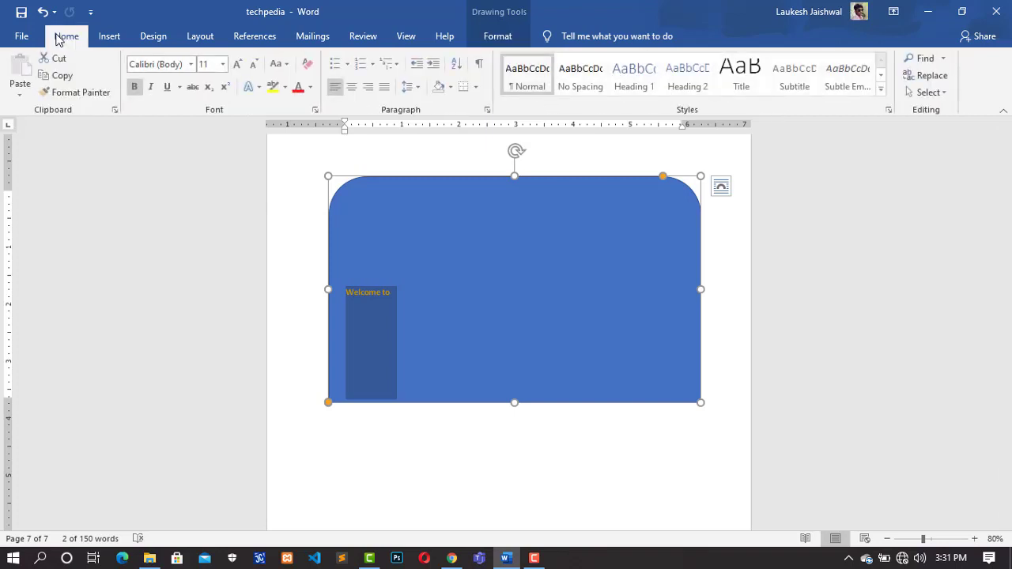
pyautogui.click(239, 65)
pyautogui.click(239, 64)
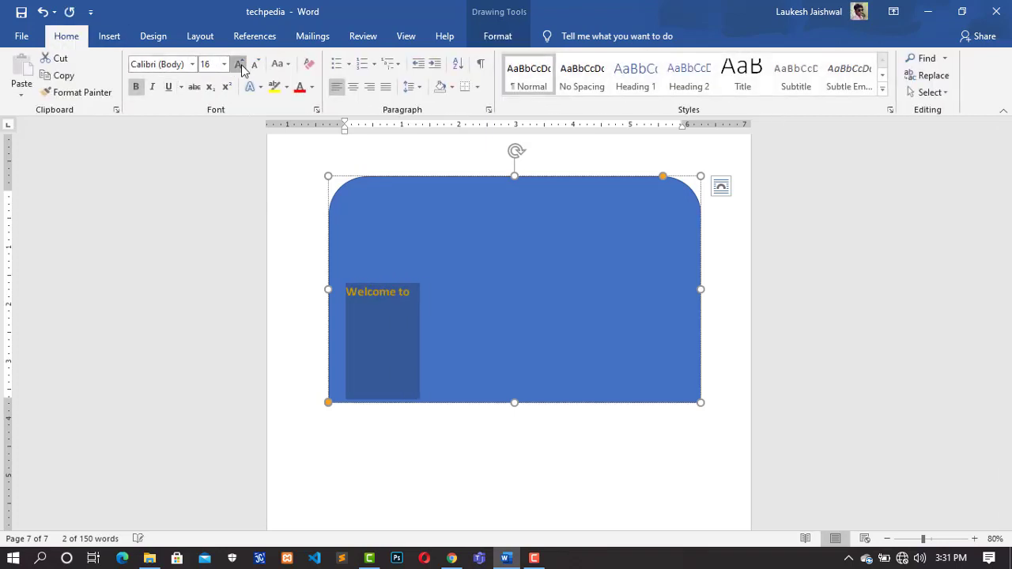
pyautogui.click(239, 64)
pyautogui.click(239, 65)
pyautogui.click(239, 65)
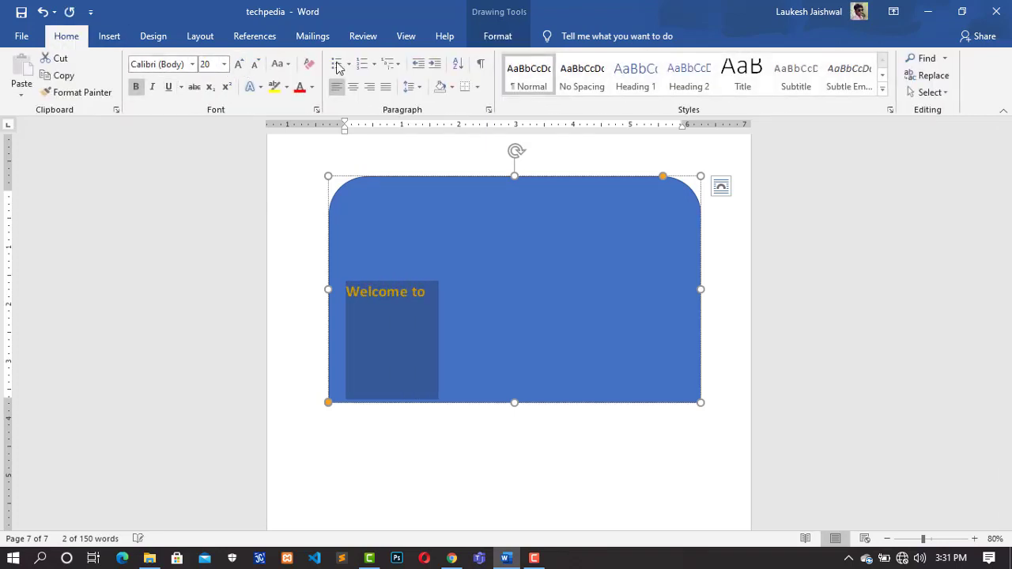
# Enlarge the "Welcome to" text further, to 39 pt
pyautogui.click(497, 36)
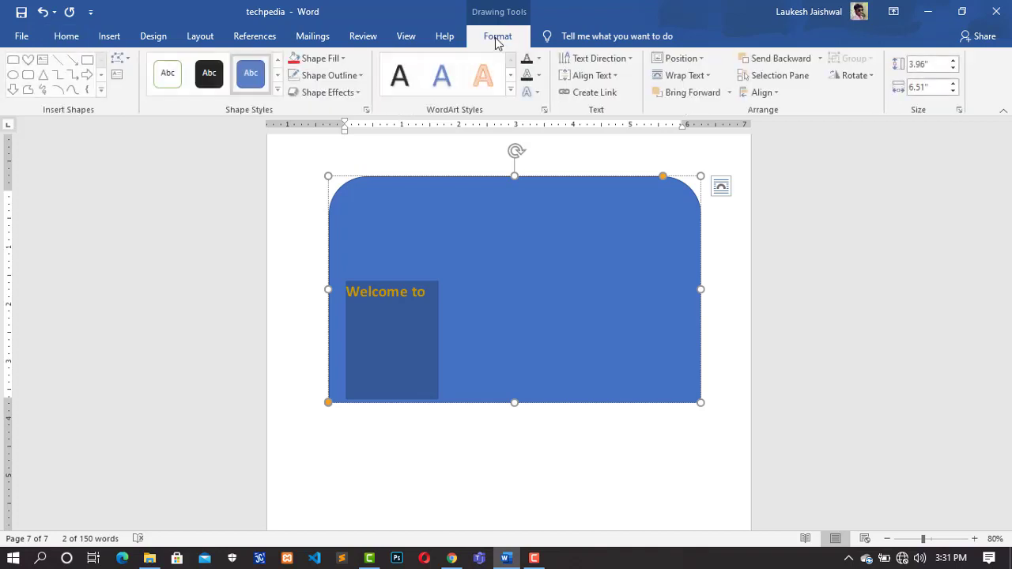
pyautogui.click(429, 292)
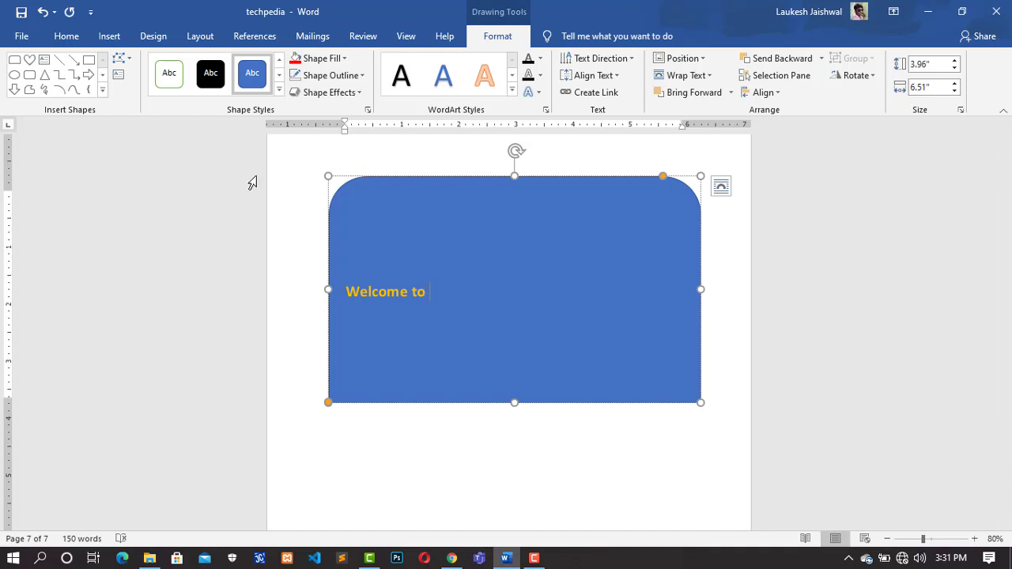
pyautogui.moveTo(406, 297); pyautogui.dragTo(327, 289)
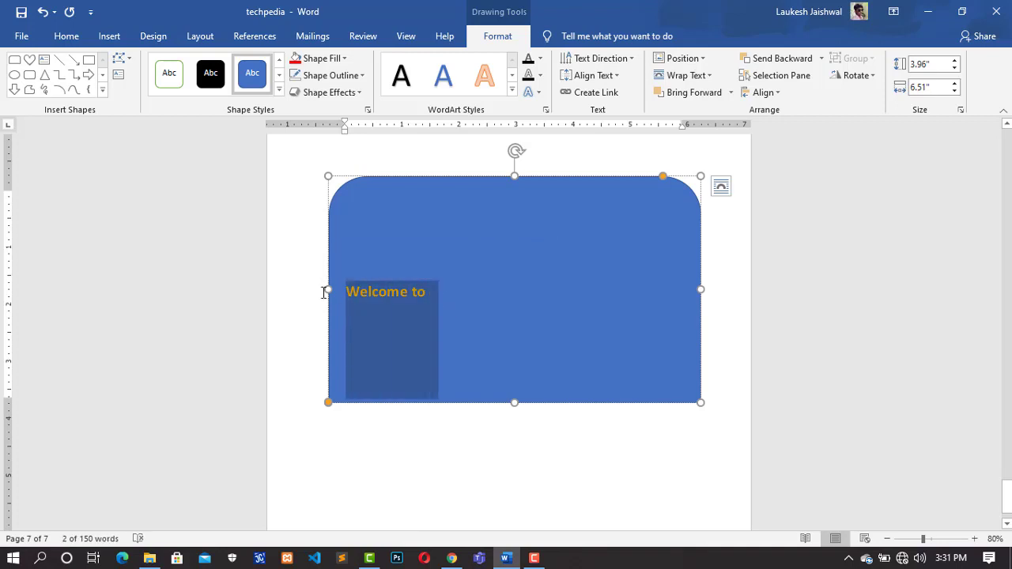
pyautogui.hotkey('ctrl', 'b')
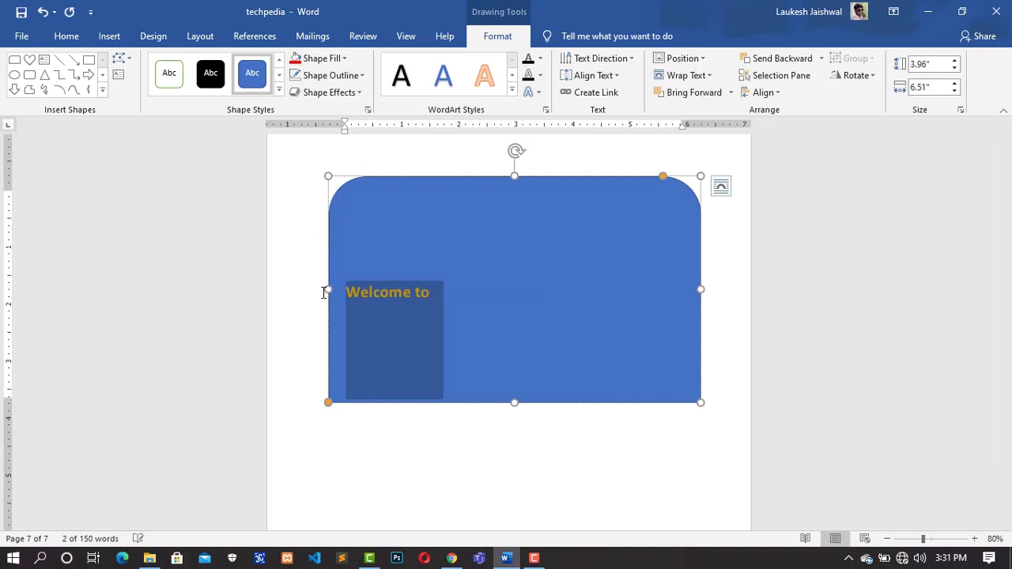
pyautogui.hotkey('ctrl', 'shift', '.')
pyautogui.hotkey('ctrl', 'shift', '.')
pyautogui.hotkey('ctrl', 'shift', '.')
pyautogui.hotkey('ctrl', 'shift', '.')
pyautogui.hotkey('ctrl', 'shift', '.')
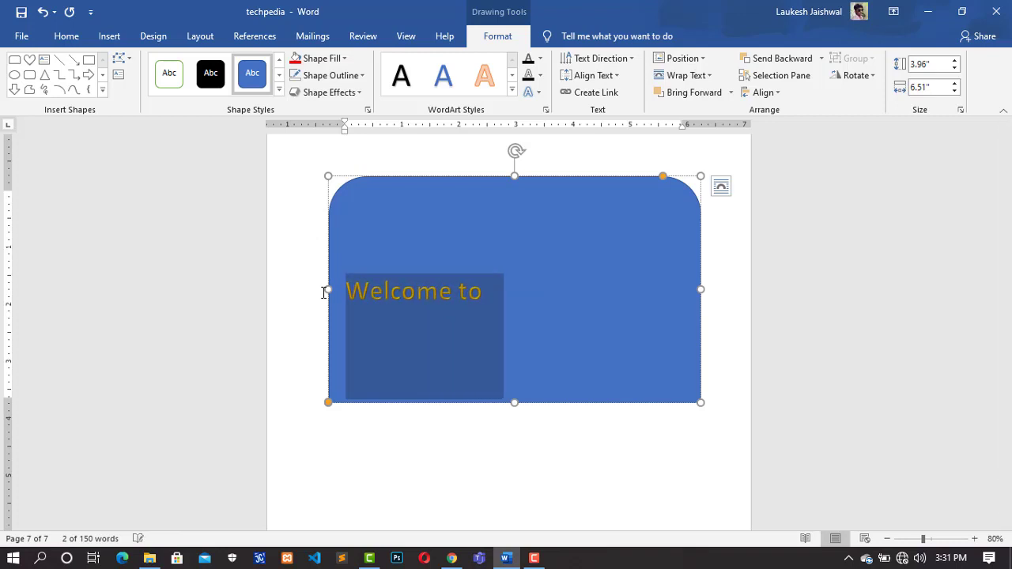
pyautogui.hotkey('ctrl', 'shift', '.')
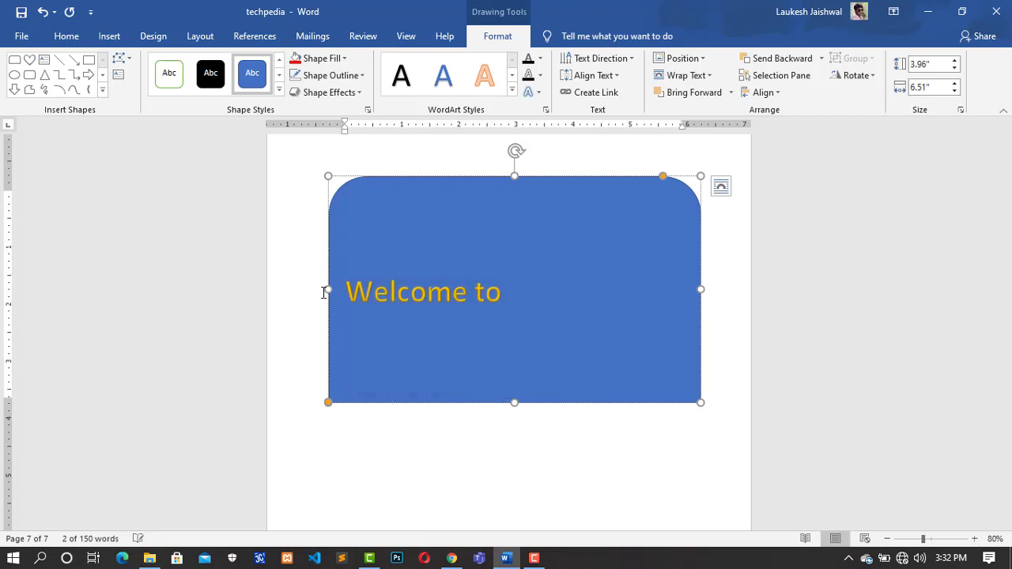
# Center the text horizontally in the shape and shorten the shape from its lower edge to about 3.19" high
pyautogui.hotkey('ctrl', 'e')
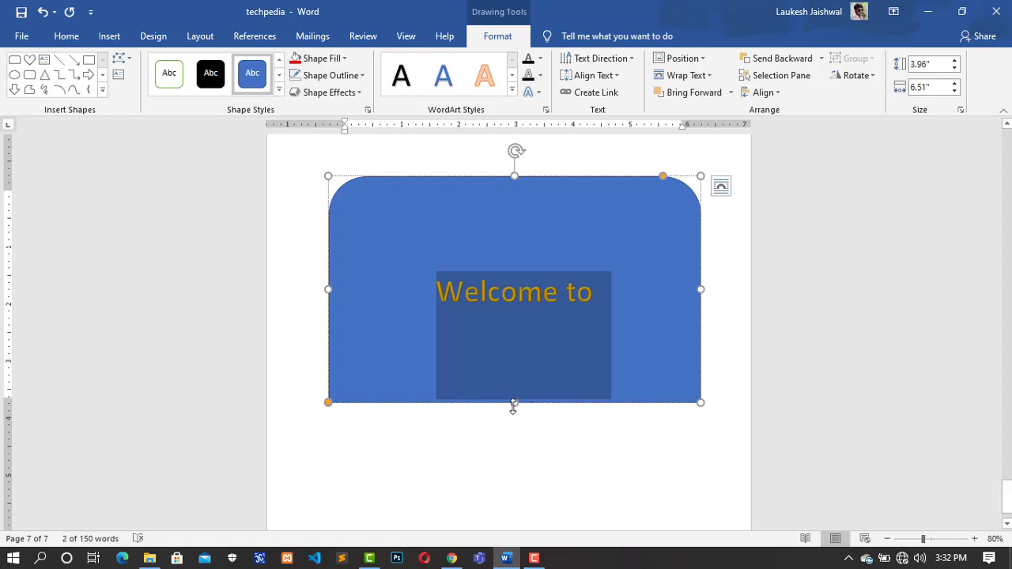
pyautogui.moveTo(513, 403); pyautogui.dragTo(511, 357)
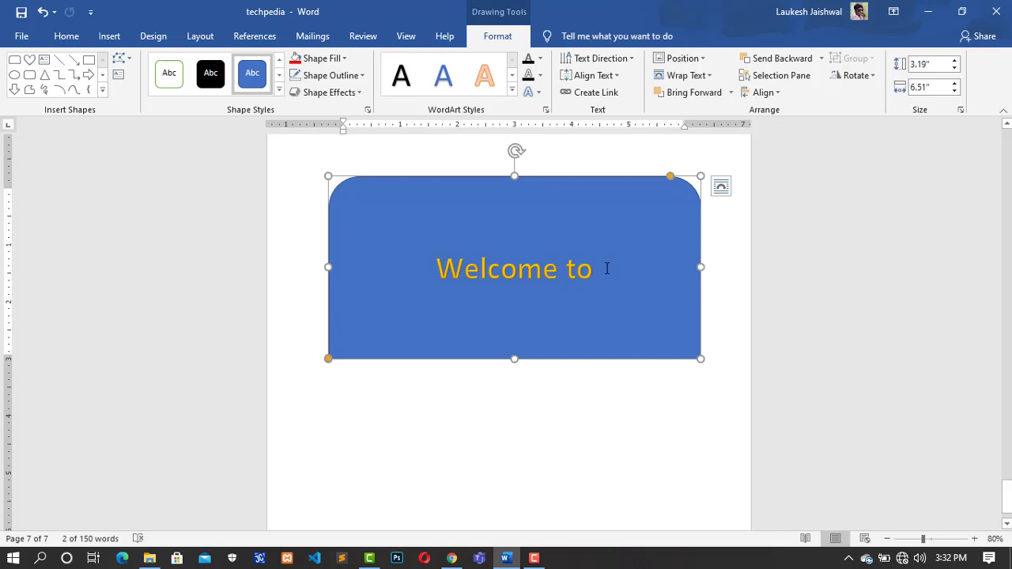
# Restyle the "Welcome to" text with the orange WordArt style, using a yellow text fill and a red text outline
pyautogui.hotkey('ctrl', 'a')
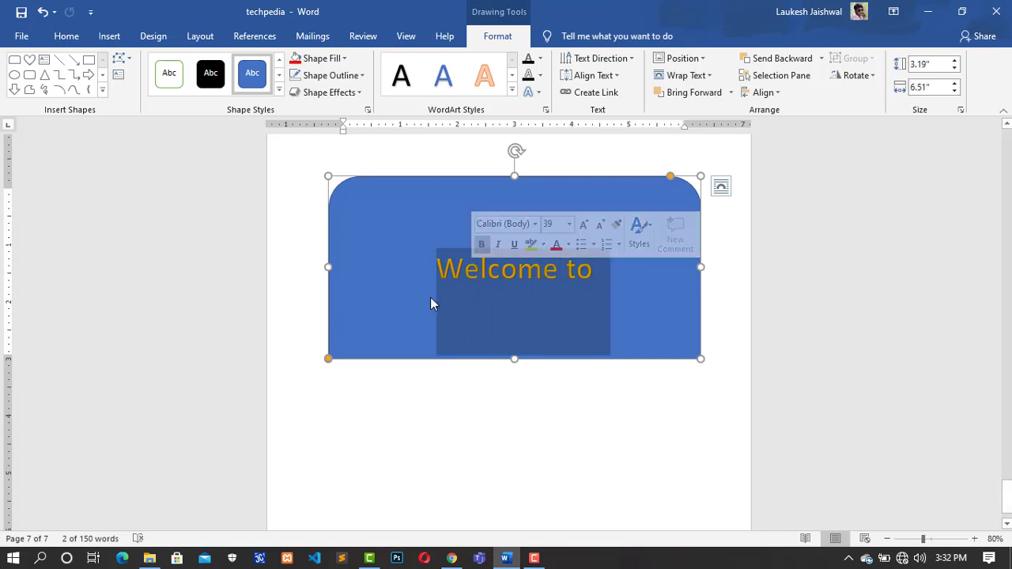
pyautogui.click(485, 77)
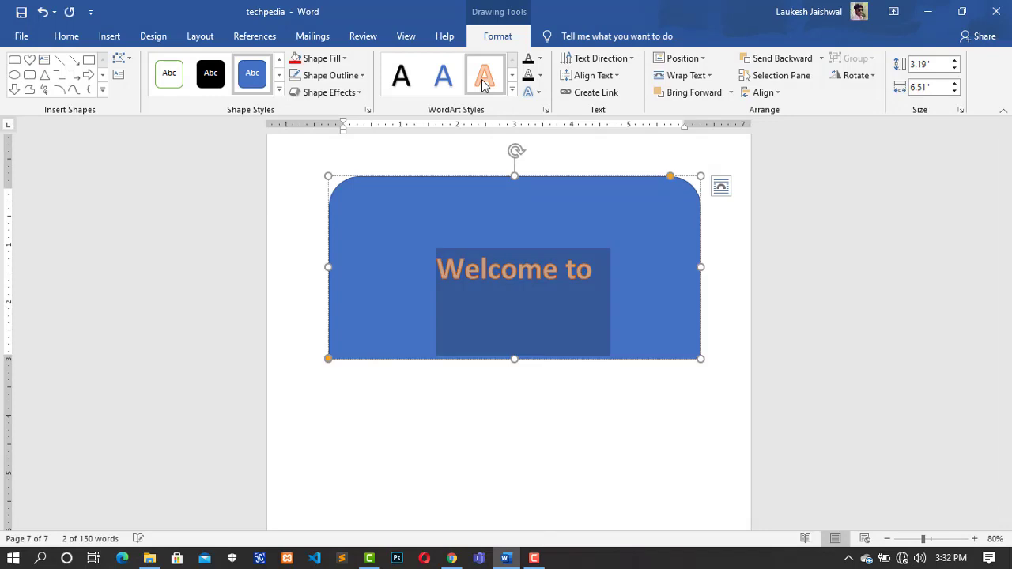
pyautogui.click(540, 59)
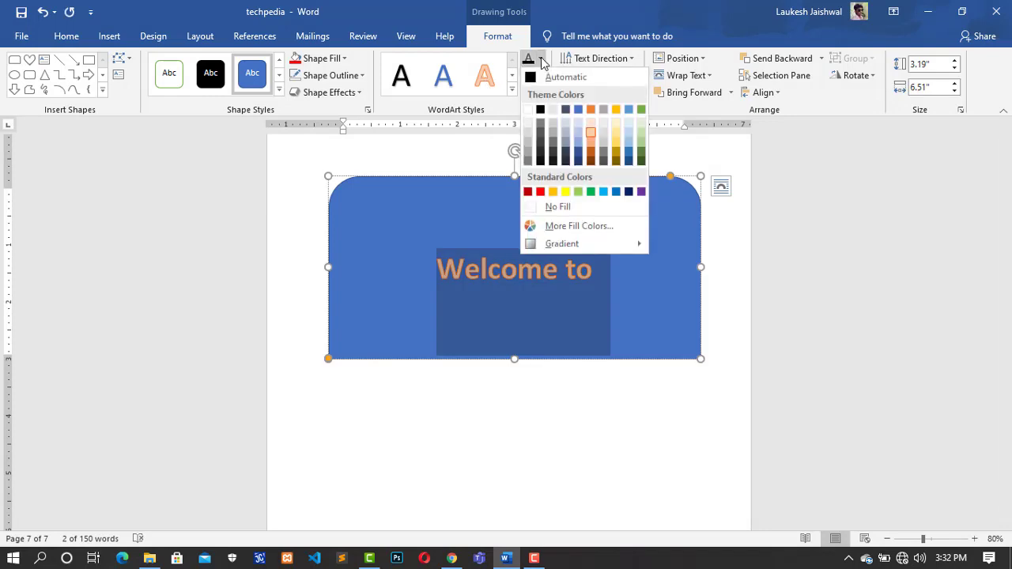
pyautogui.click(565, 191)
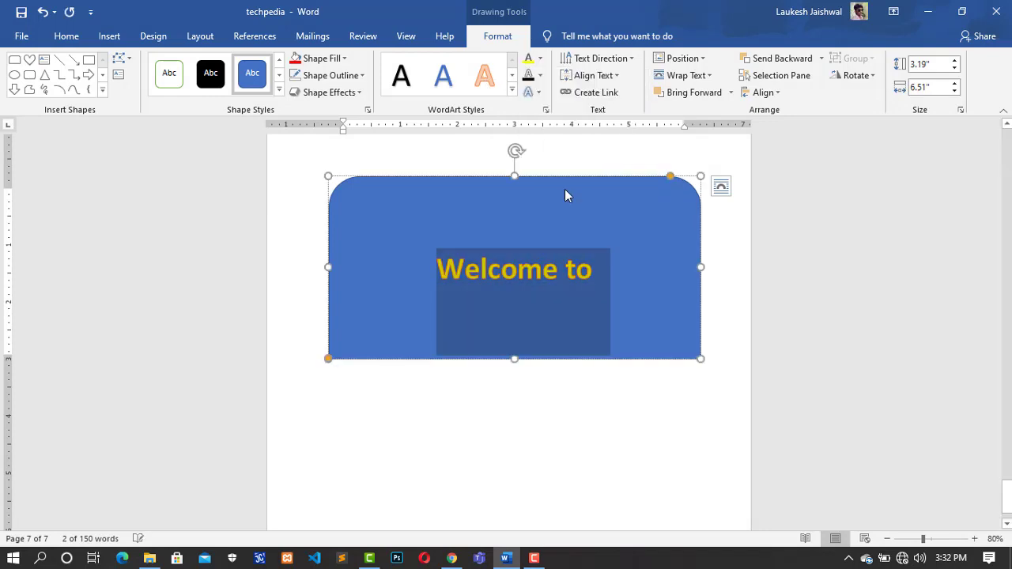
pyautogui.click(540, 75)
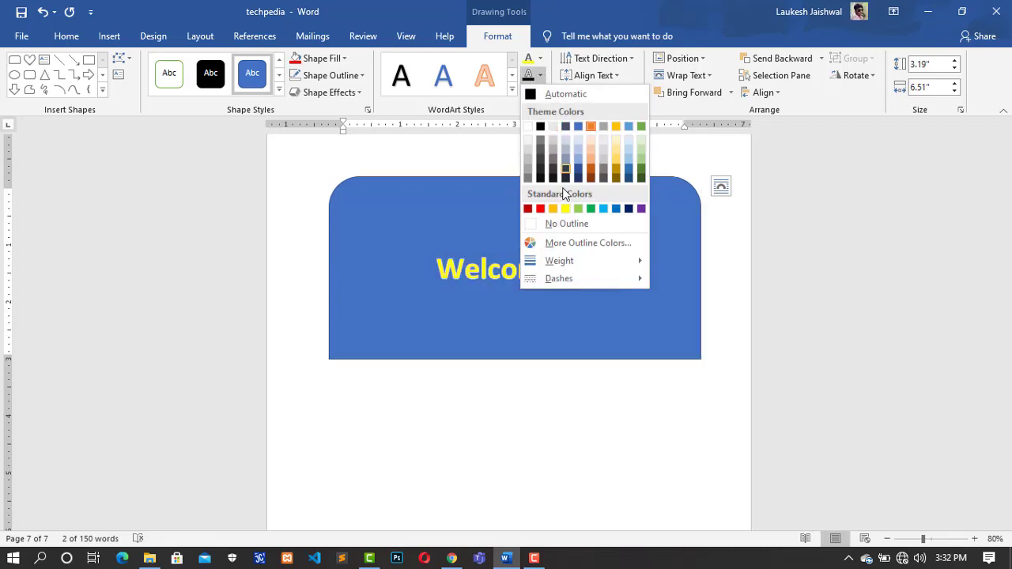
pyautogui.click(541, 208)
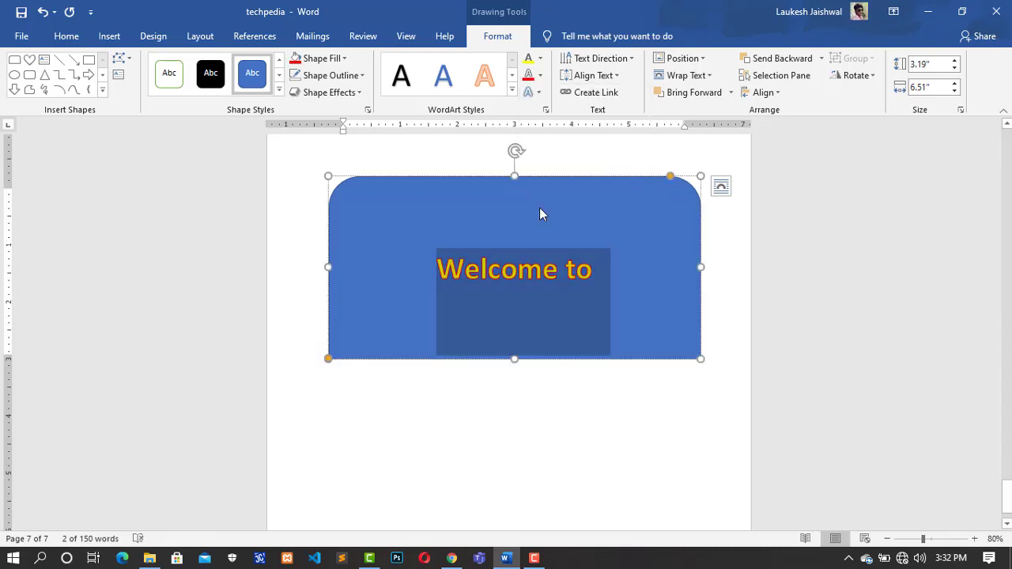
# Add a reflection to the "Welcome to" text using the third variation in the first row
pyautogui.click(539, 95)
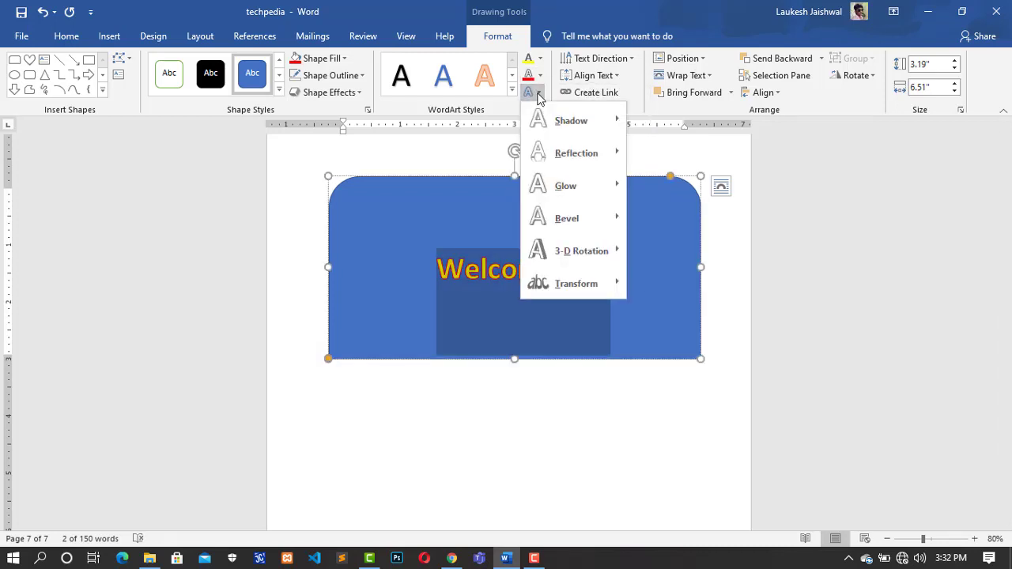
pyautogui.moveTo(610, 153)
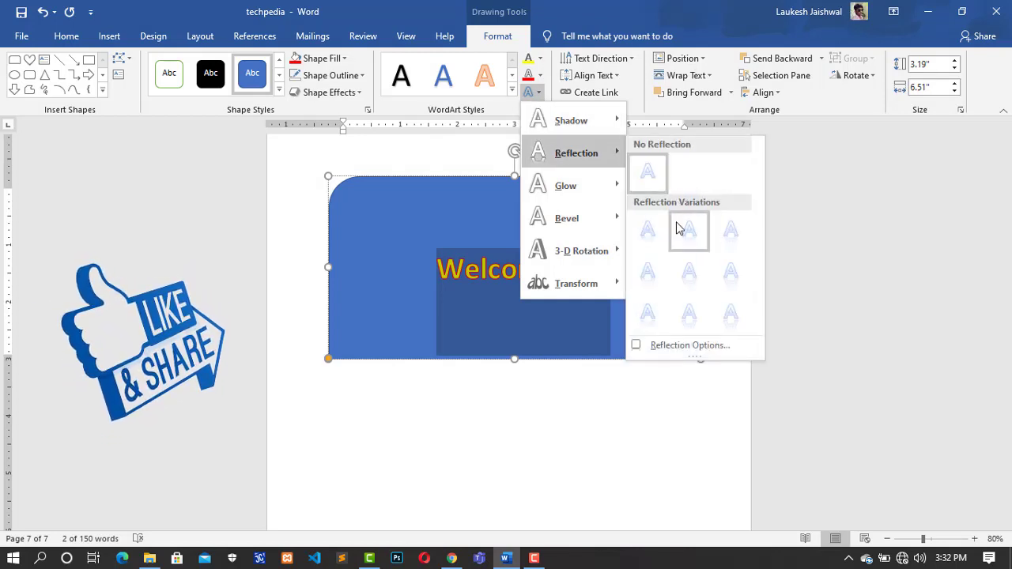
pyautogui.click(723, 233)
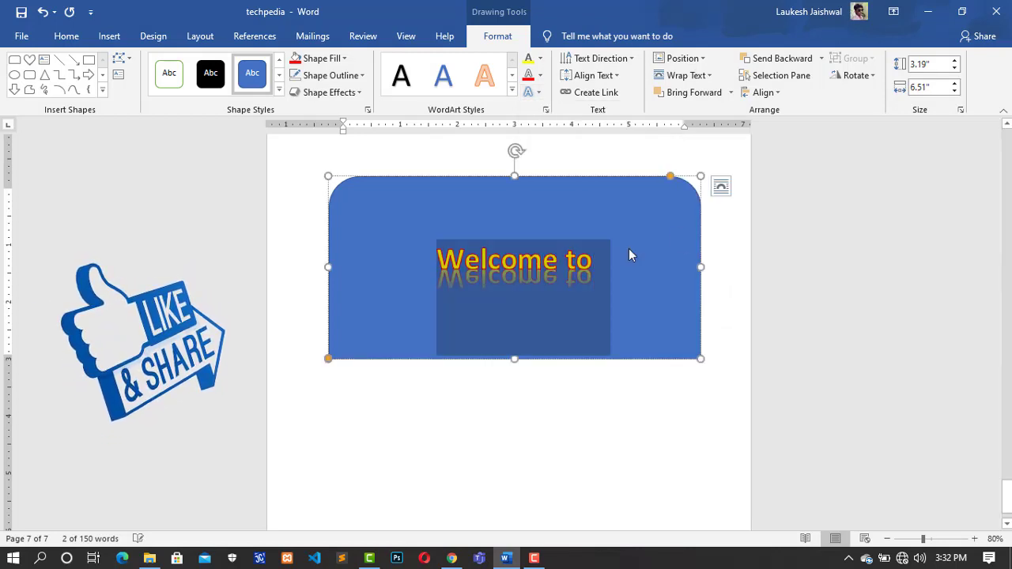
# Apply an inner shadow to the "Welcome to" text, using the first preset in the second row of Inner shadows
pyautogui.click(540, 93)
pyautogui.moveTo(622, 116)
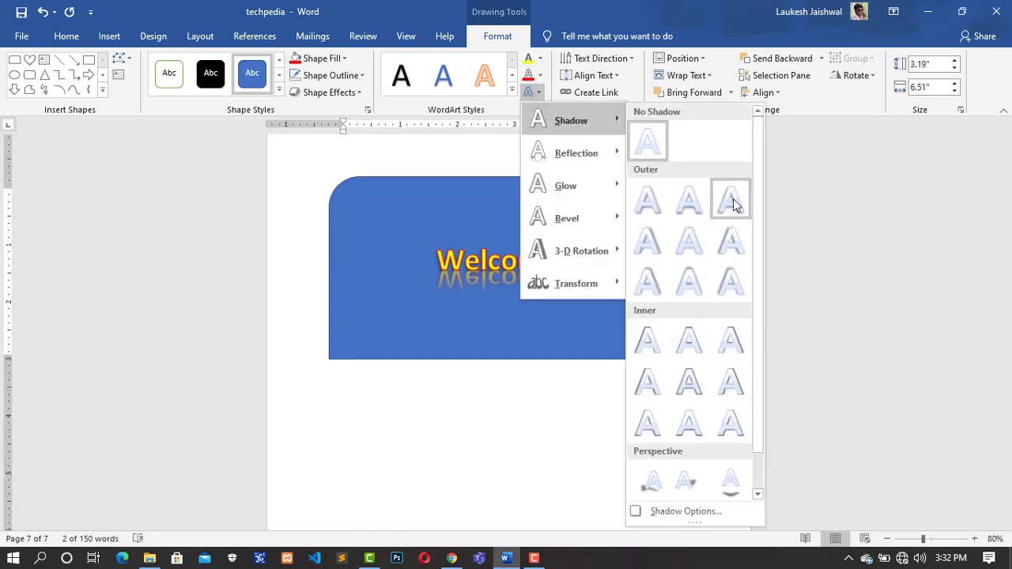
pyautogui.click(643, 378)
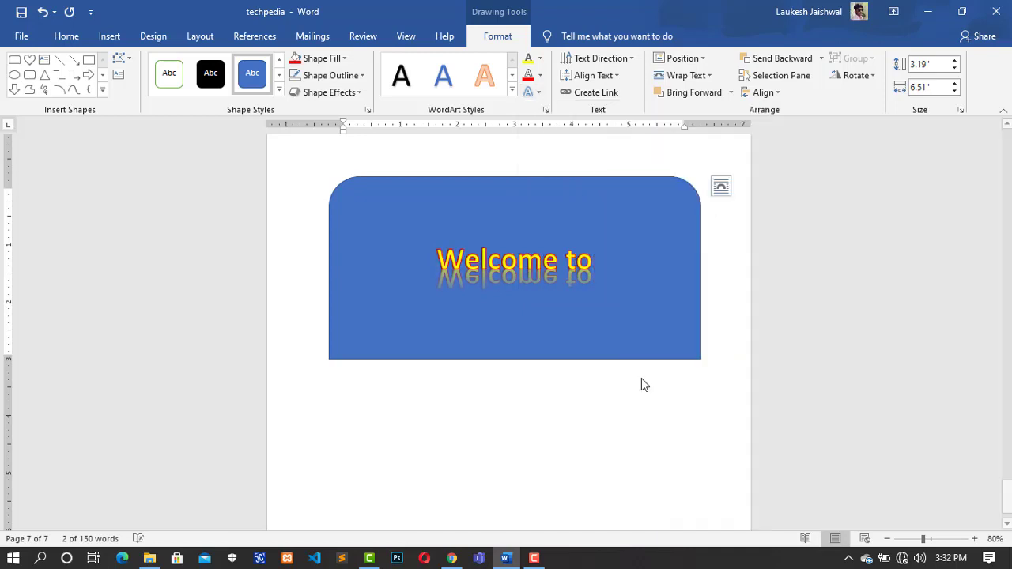
# Apply the second Parallel 3-D rotation preset to the "Welcome to" text
pyautogui.click(536, 93)
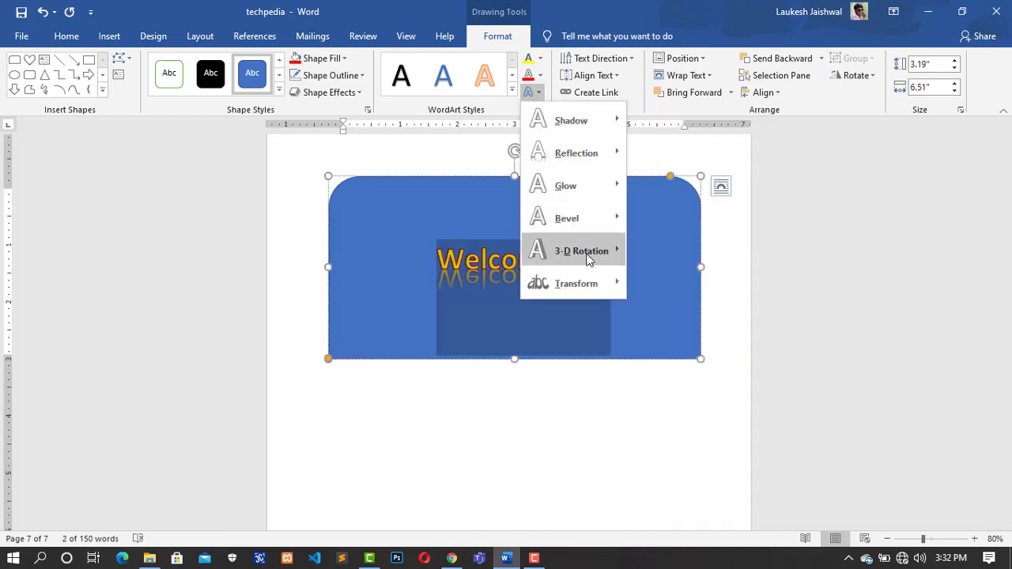
pyautogui.moveTo(588, 259)
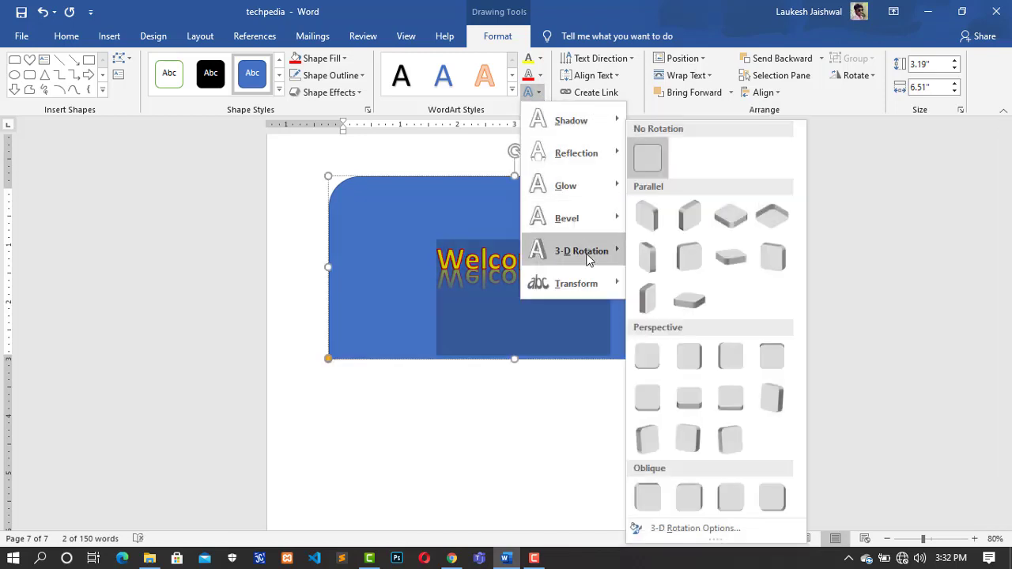
pyautogui.click(690, 222)
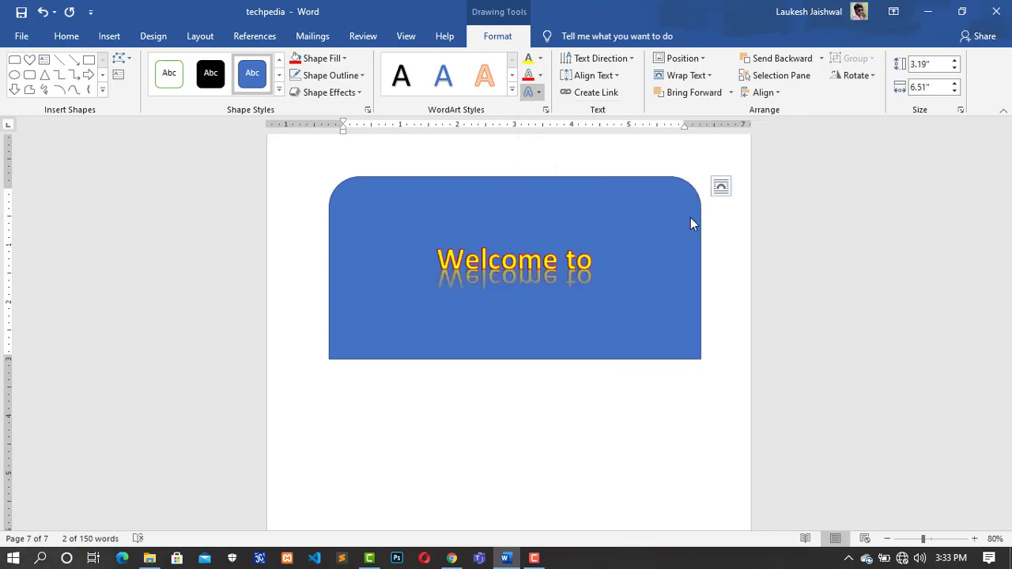
# Remove the shadow and the reflection from the "Welcome to" text
pyautogui.click(541, 94)
pyautogui.moveTo(565, 119)
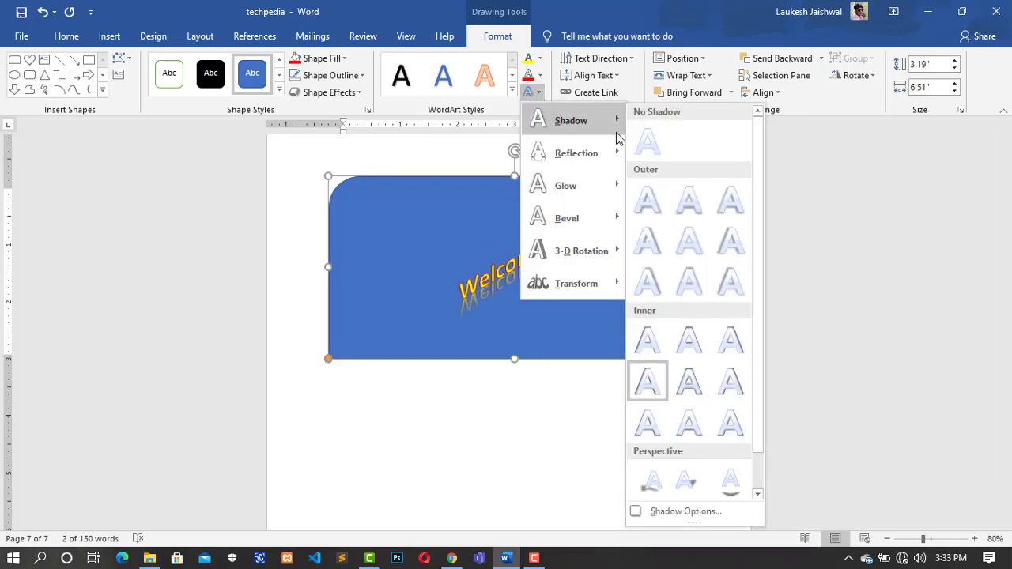
pyautogui.click(653, 139)
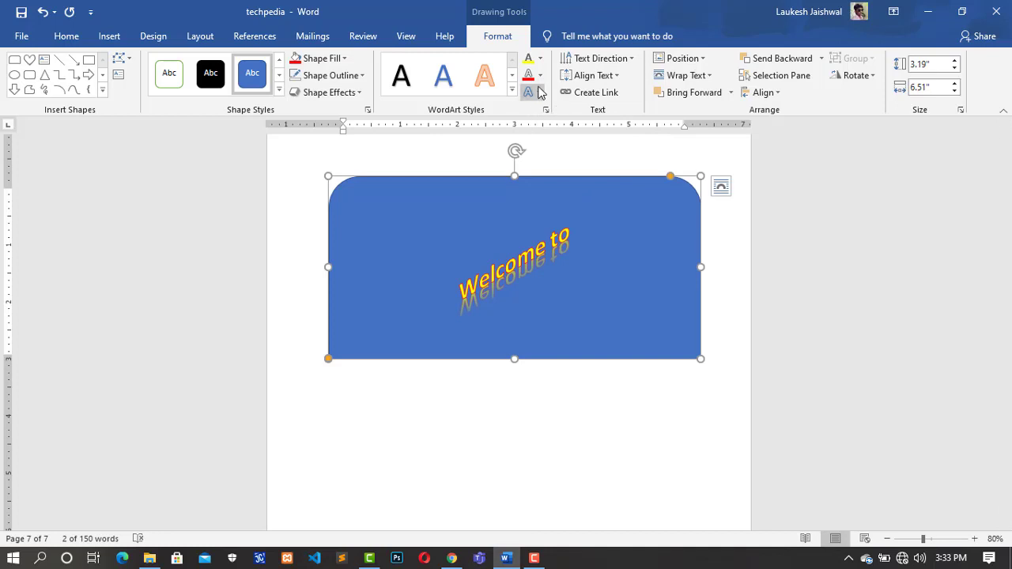
pyautogui.click(541, 93)
pyautogui.moveTo(577, 153)
pyautogui.click(650, 165)
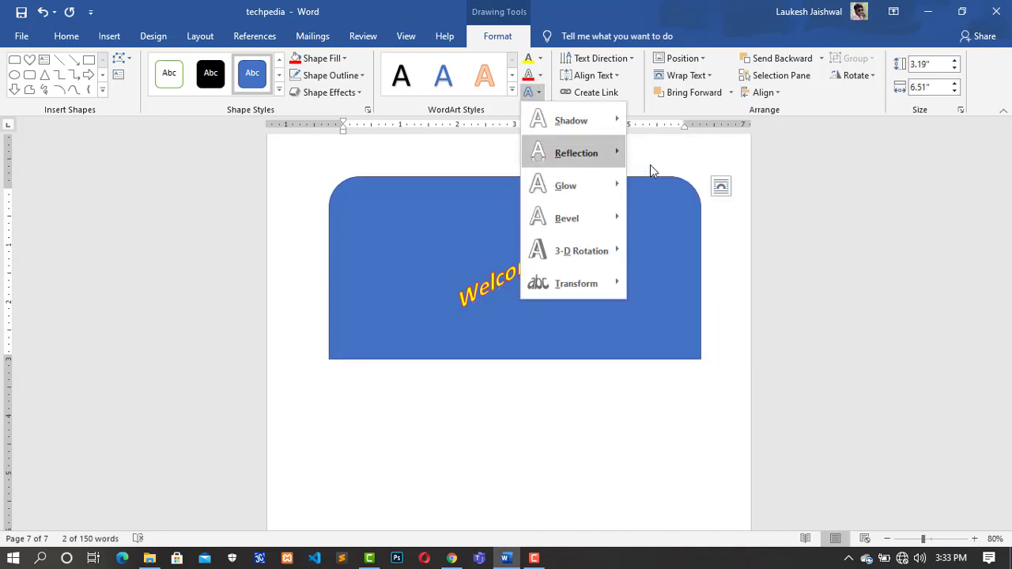
# Apply the fourth Parallel 3-D rotation preset in the first row to the text and move the shape slightly down
pyautogui.click(541, 93)
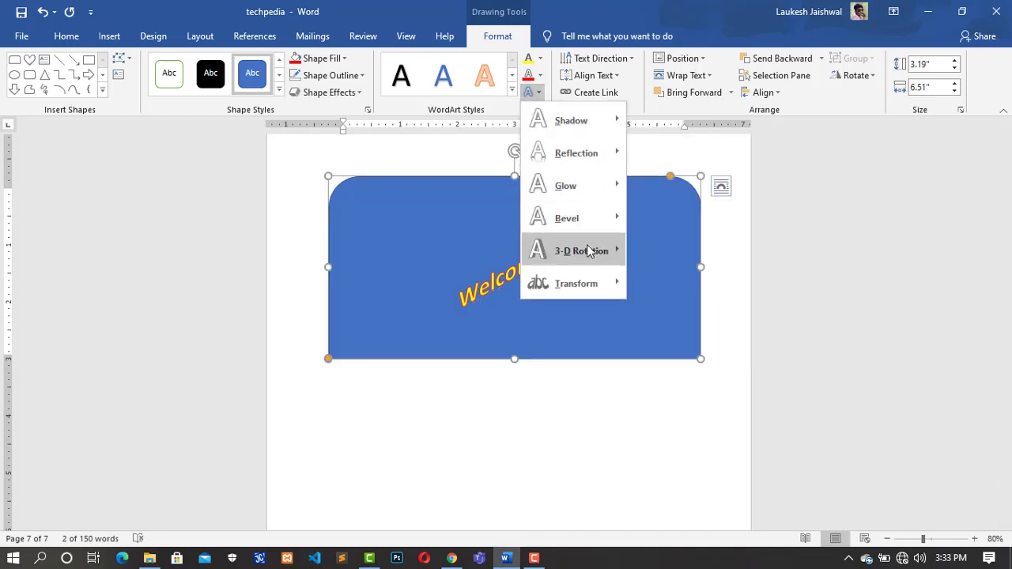
pyautogui.moveTo(588, 251)
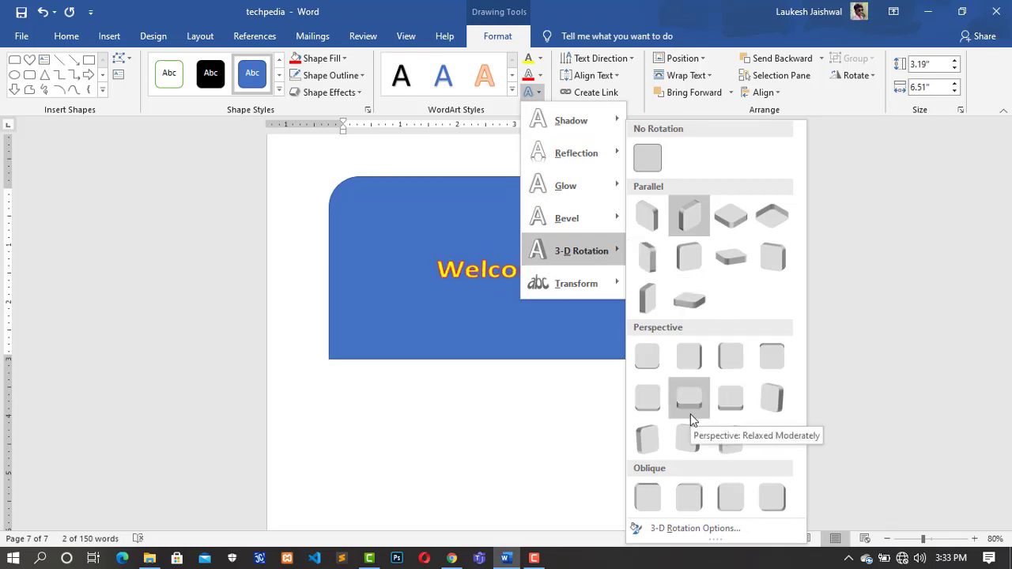
pyautogui.click(764, 217)
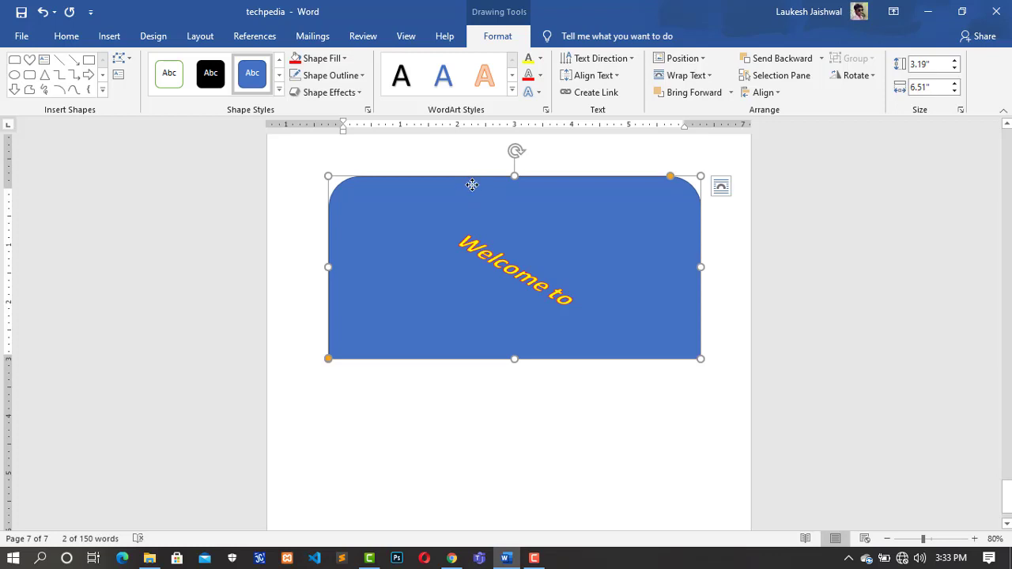
pyautogui.moveTo(472, 185); pyautogui.dragTo(468, 204)
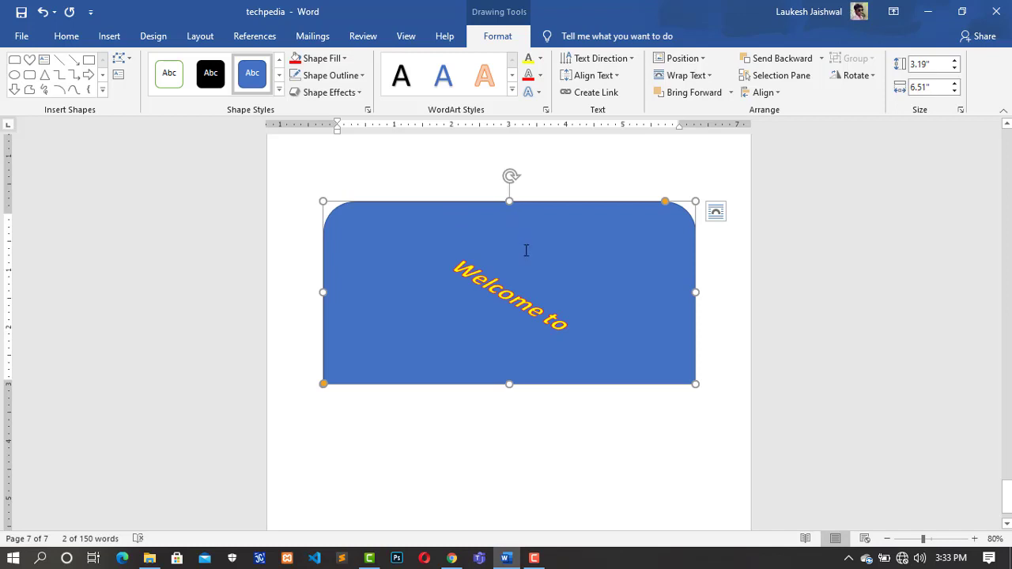
# Transform the whole "Welcome to" text with the third Follow Path preset, the full circle
pyautogui.click(570, 329)
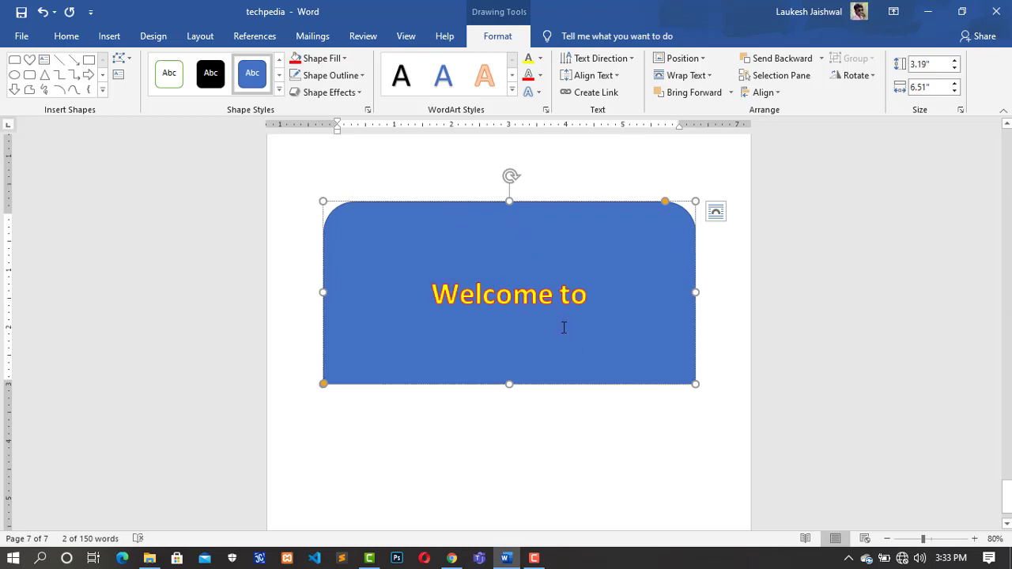
pyautogui.hotkey('ctrl', 'a')
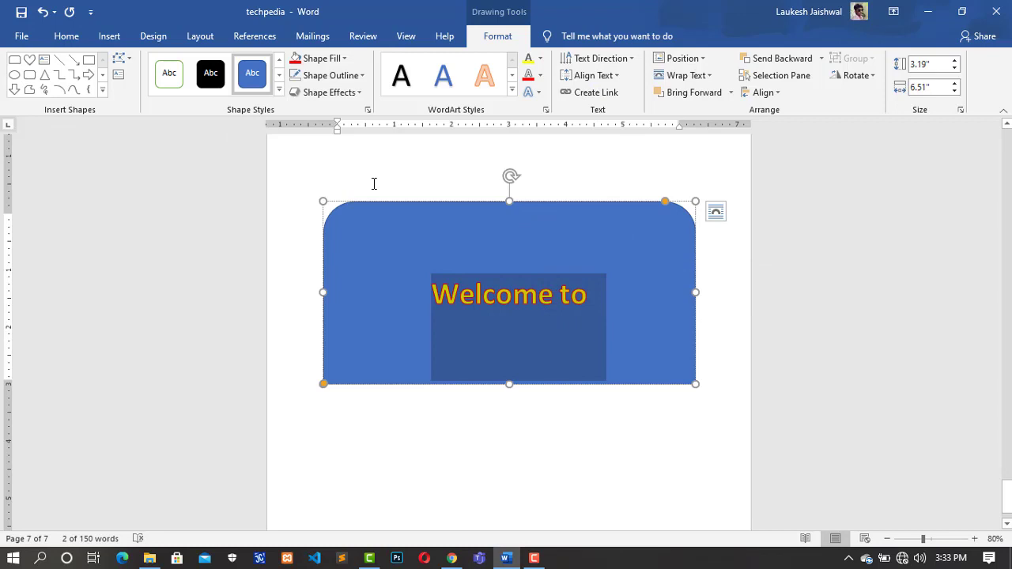
pyautogui.click(540, 93)
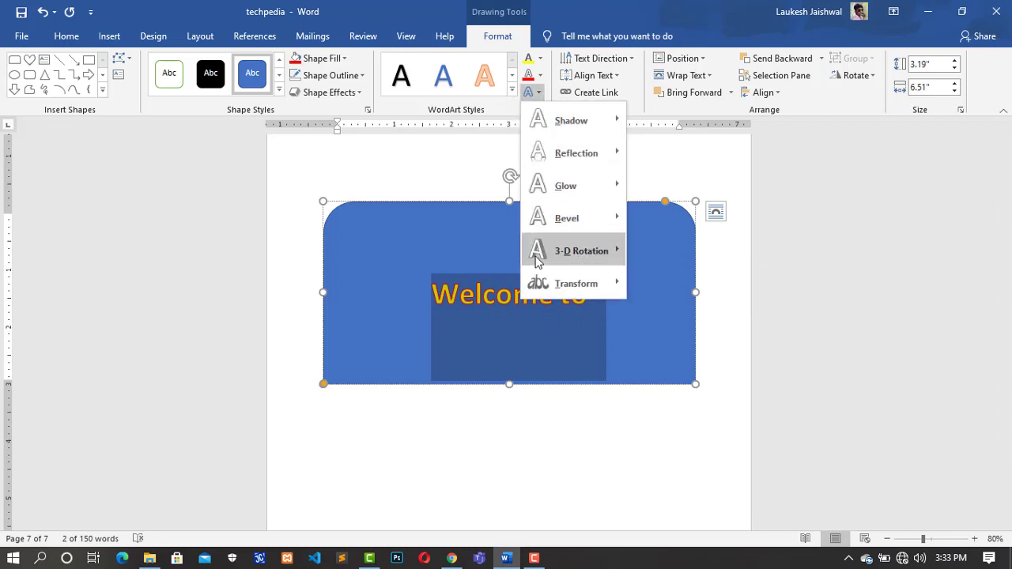
pyautogui.moveTo(595, 250)
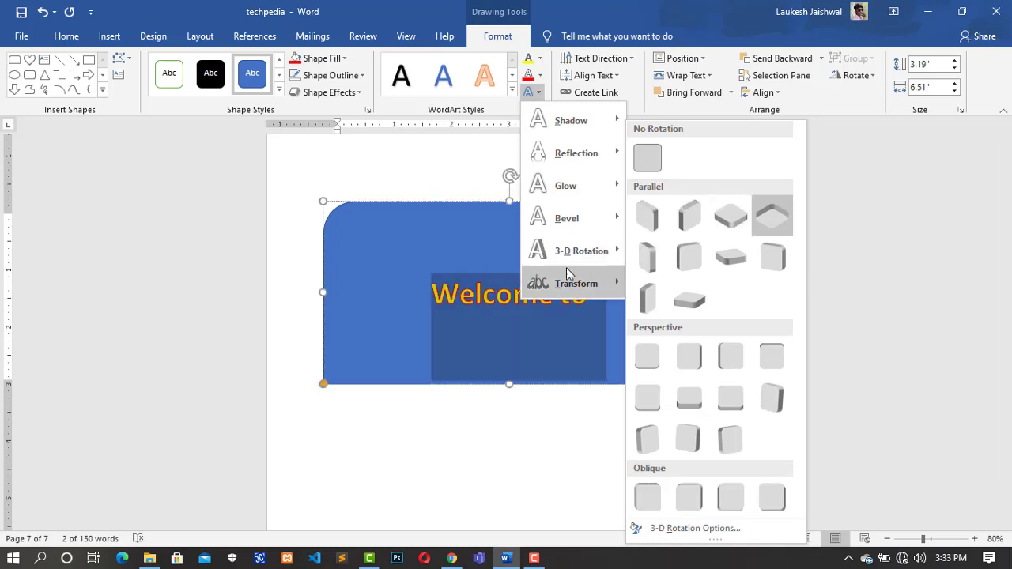
pyautogui.click(454, 157)
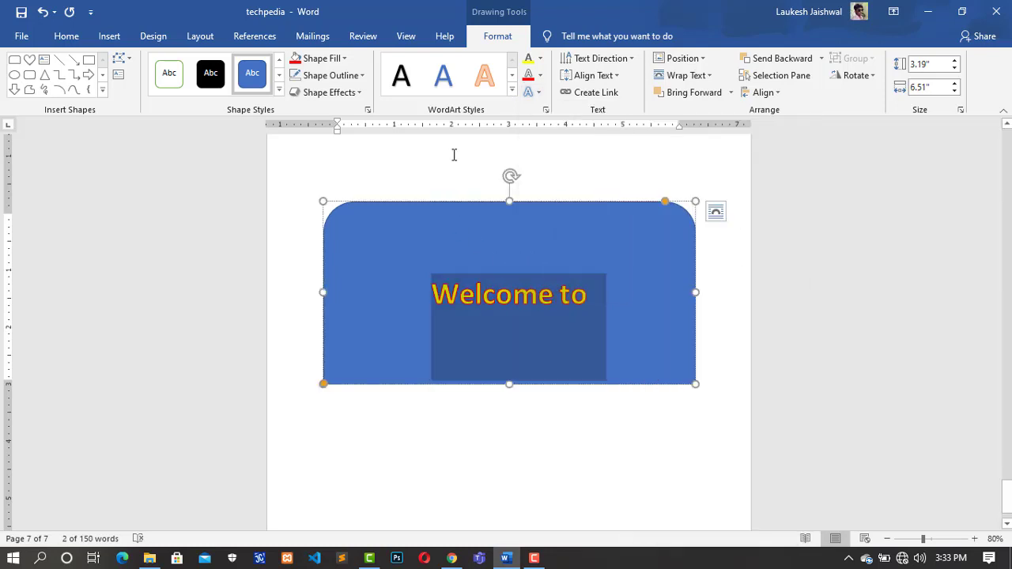
pyautogui.click(530, 93)
pyautogui.moveTo(562, 284)
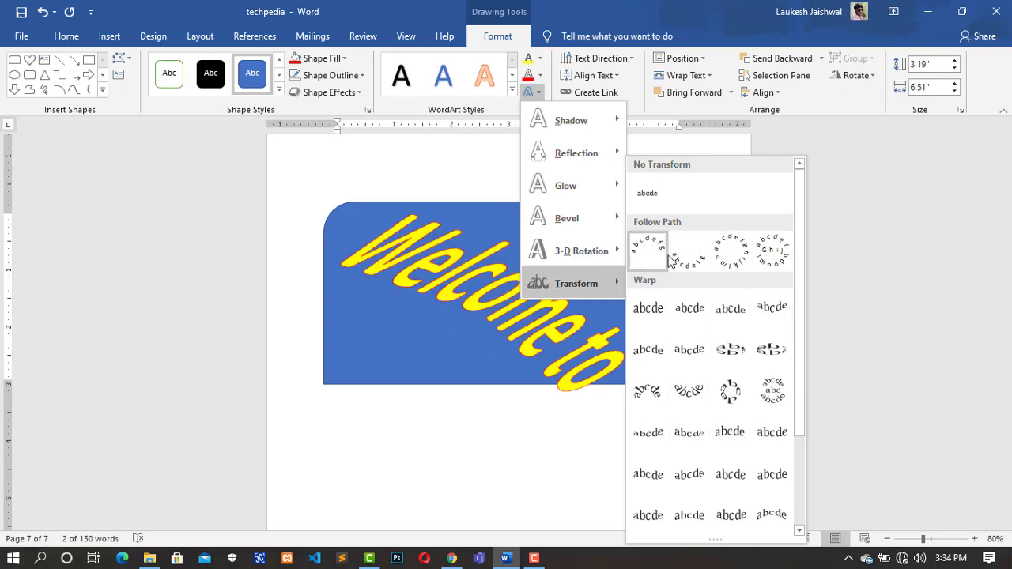
pyautogui.click(744, 247)
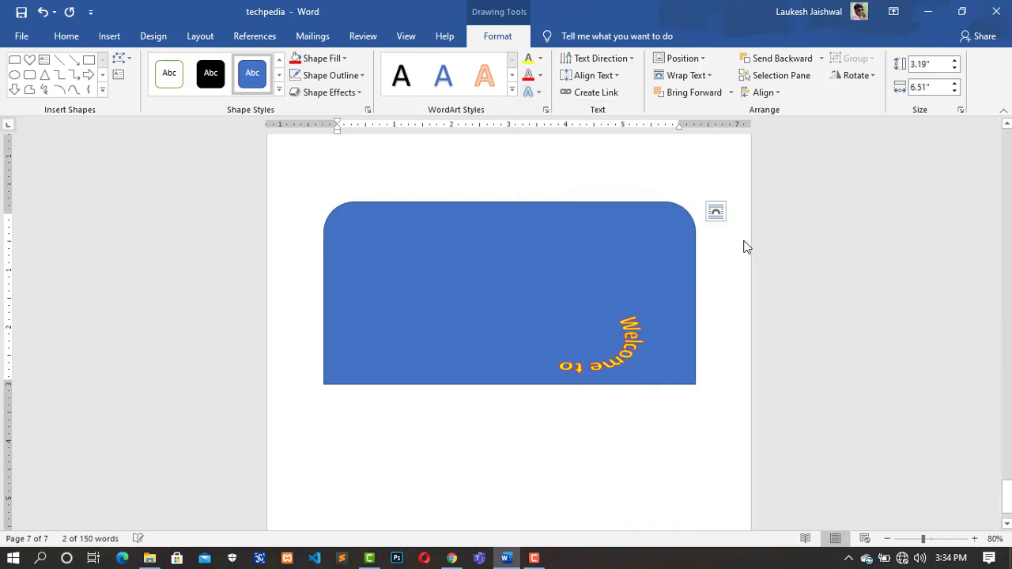
# Change the text's transform to the first Follow Path preset, the upward arch
pyautogui.click(631, 327)
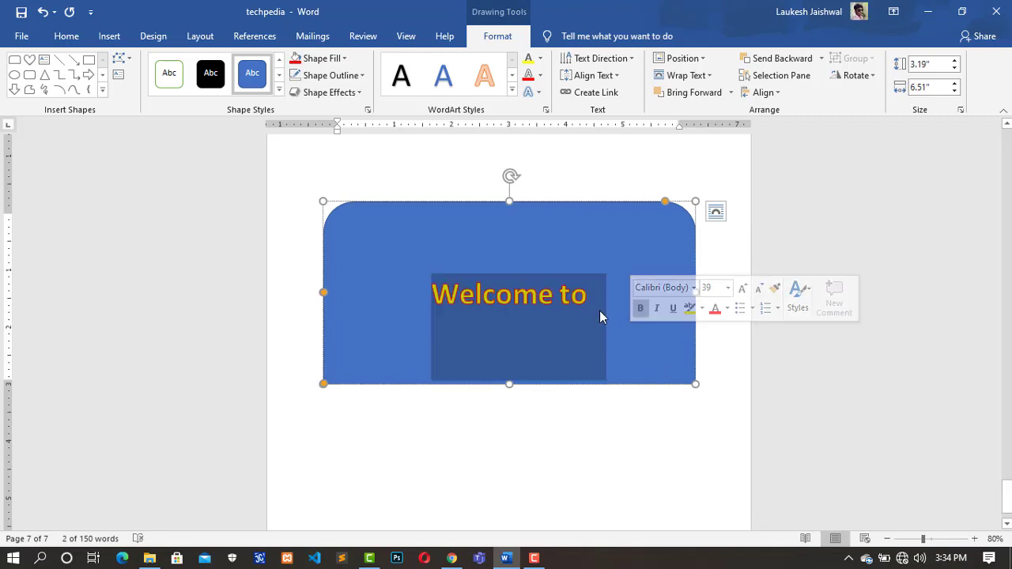
pyautogui.click(539, 94)
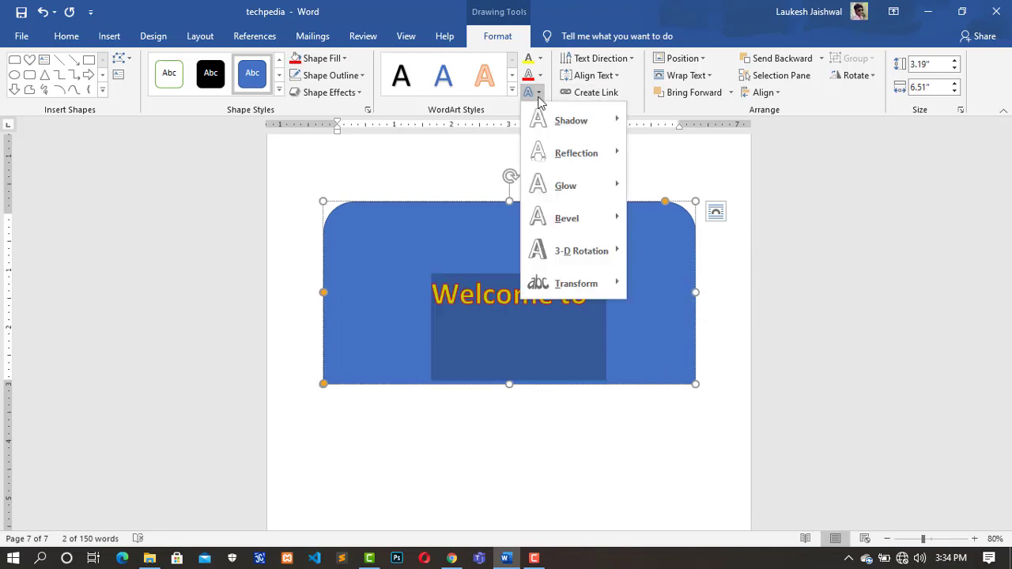
pyautogui.moveTo(600, 286)
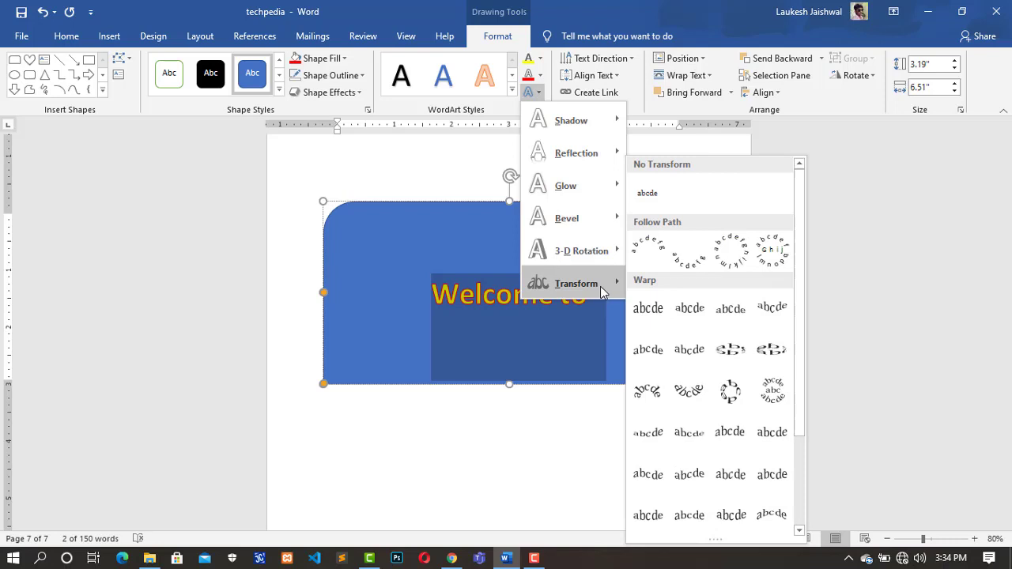
pyautogui.click(653, 251)
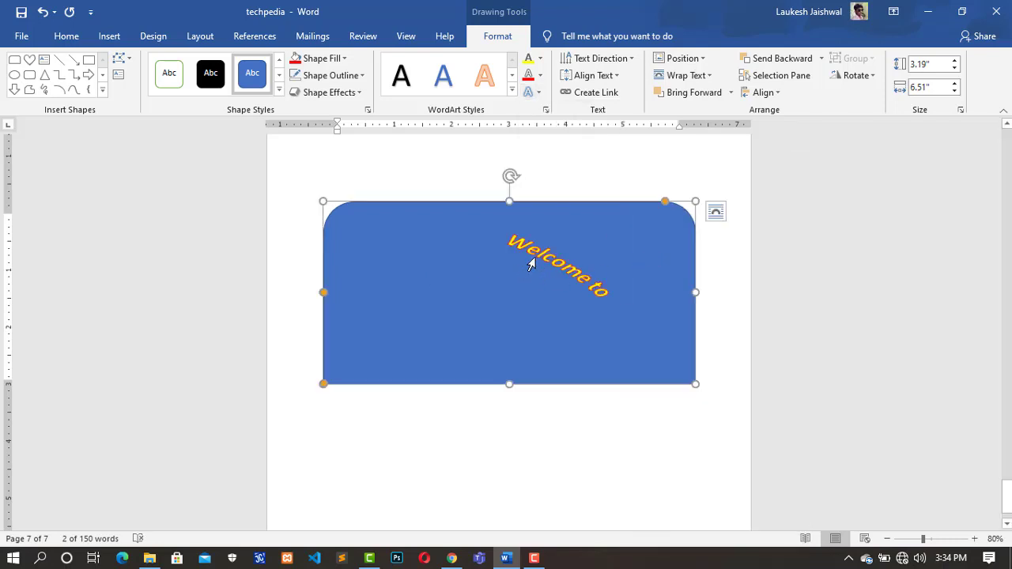
# Change the text's transform to the second preset in the second row of the Warp group
pyautogui.click(539, 94)
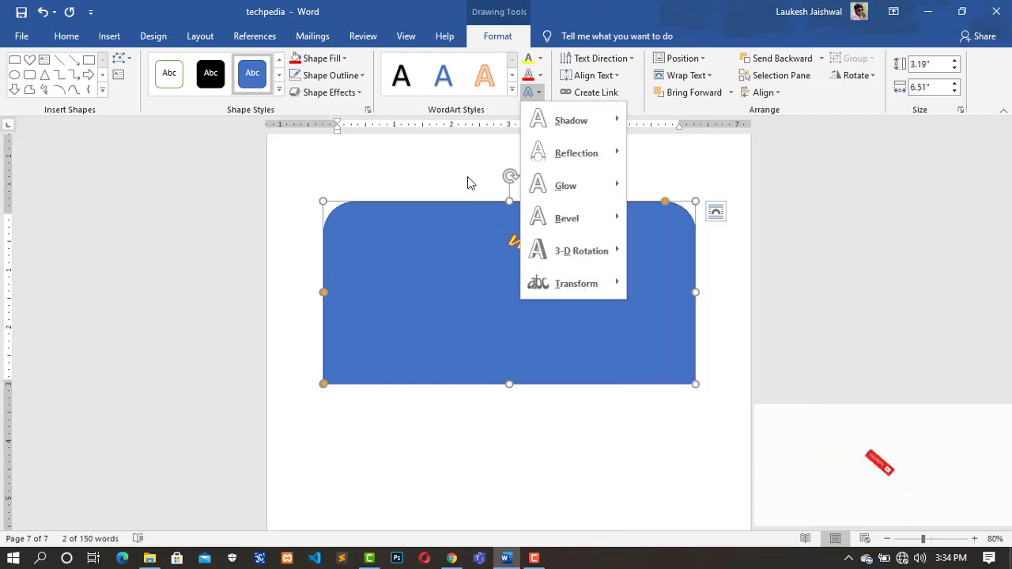
pyautogui.moveTo(593, 286)
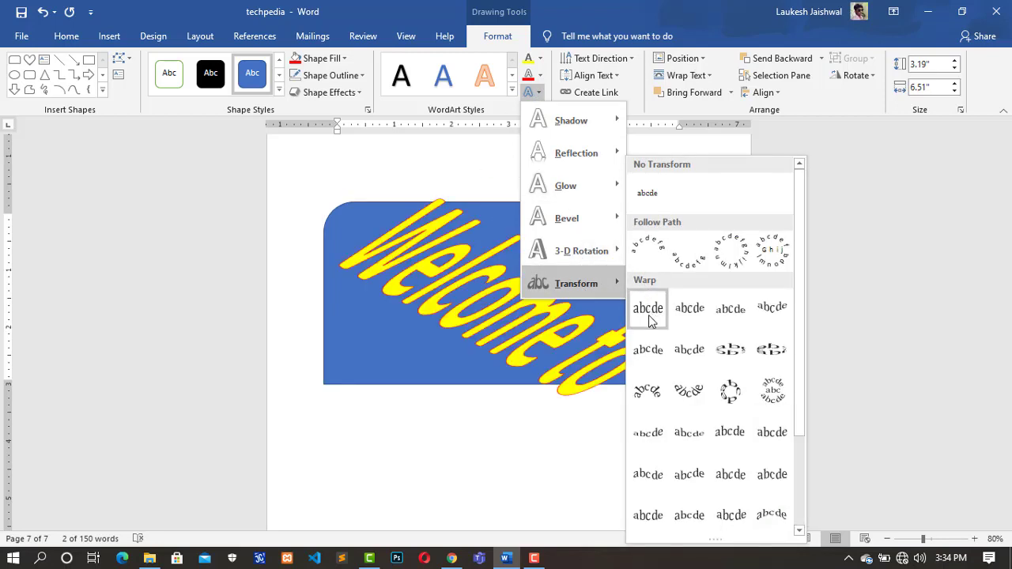
pyautogui.click(685, 350)
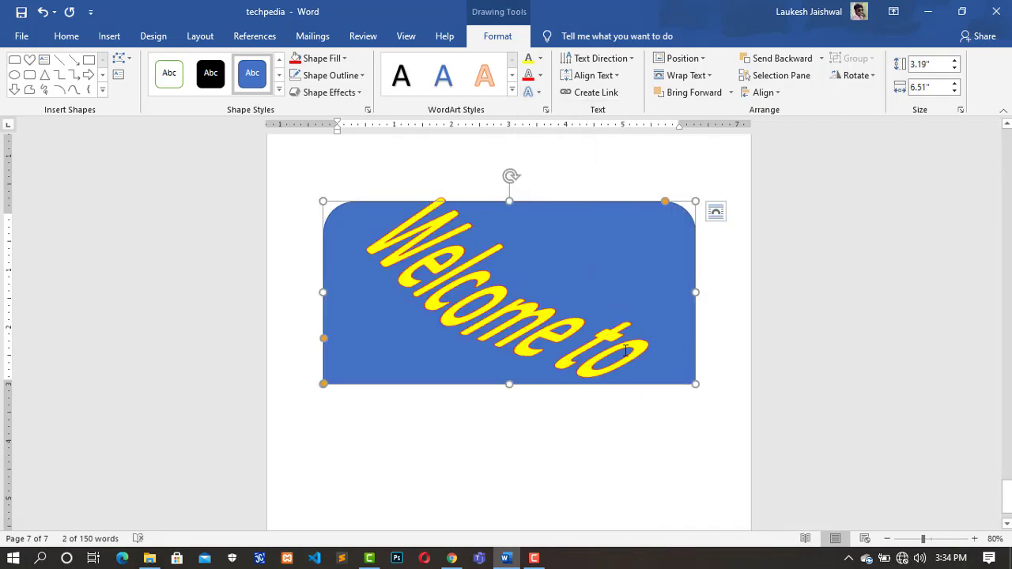
# Reselect the whole "Welcome to" text and remove its transform with No Transform
pyautogui.hotkey('ctrl', 'z')
pyautogui.doubleClick(579, 325)
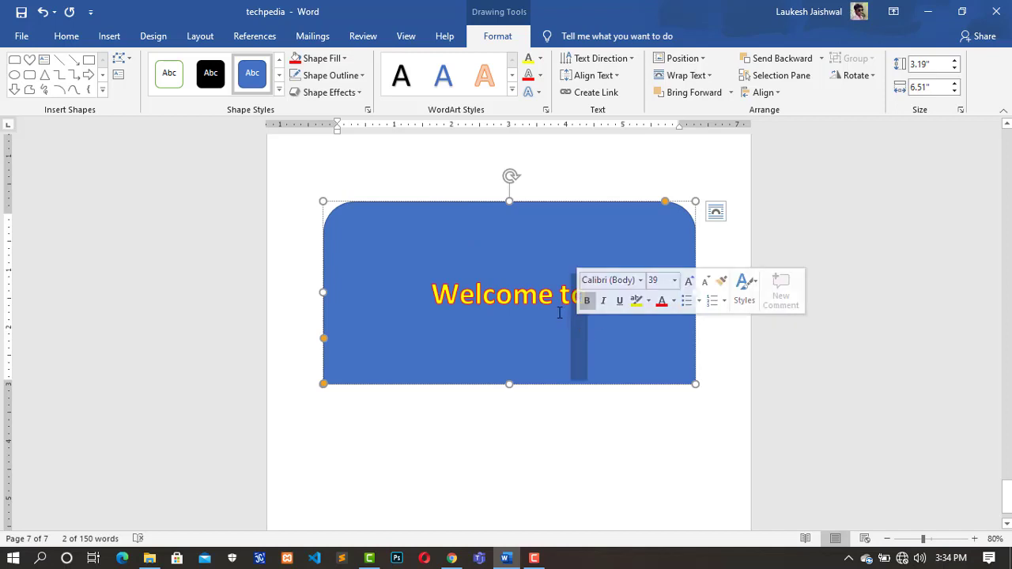
pyautogui.click(608, 328)
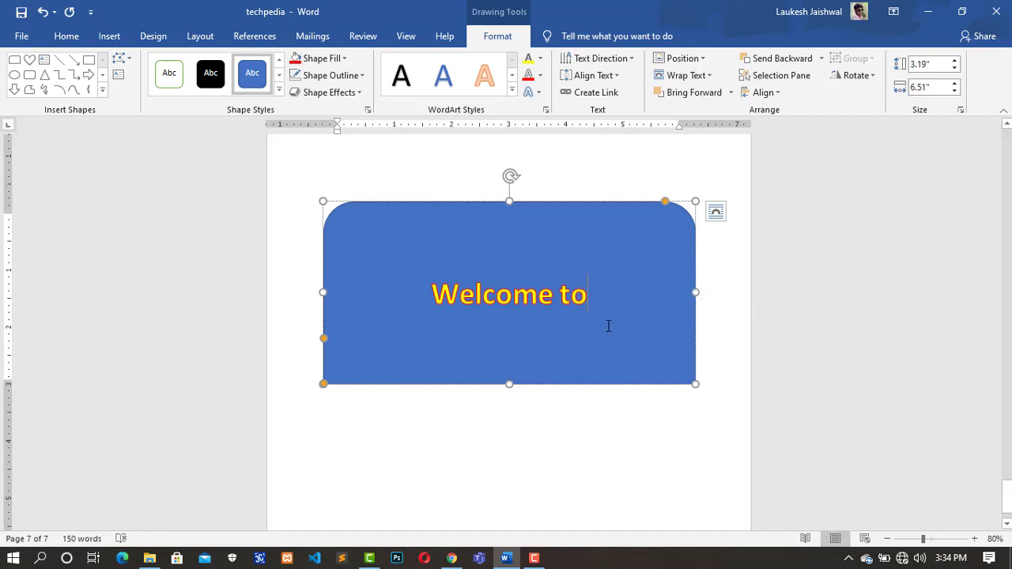
pyautogui.hotkey('ctrl', 'y')
pyautogui.scroll(-2, 524, 338)
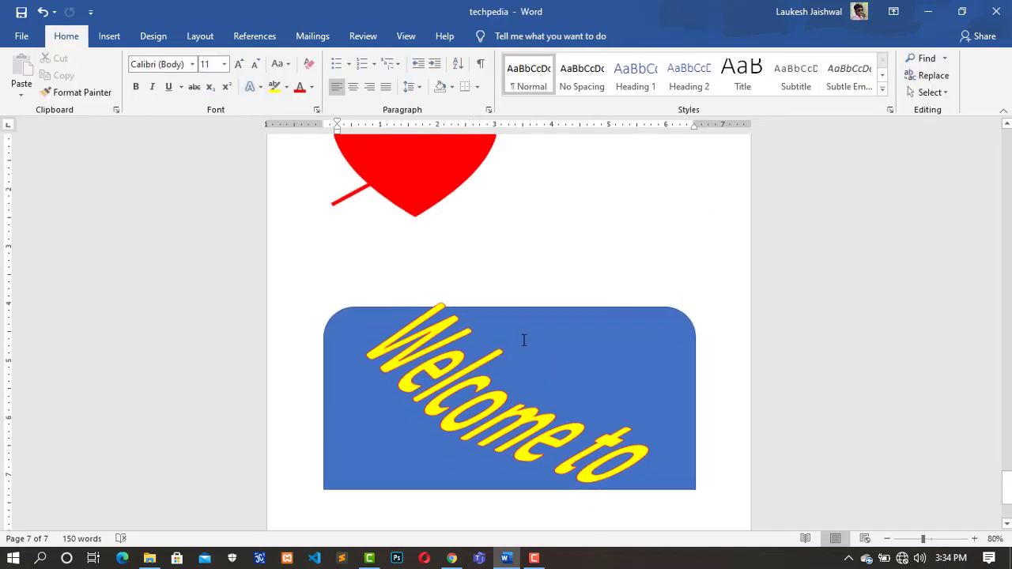
pyautogui.scroll(-2, 525, 340)
pyautogui.hotkey('ctrl', 'z')
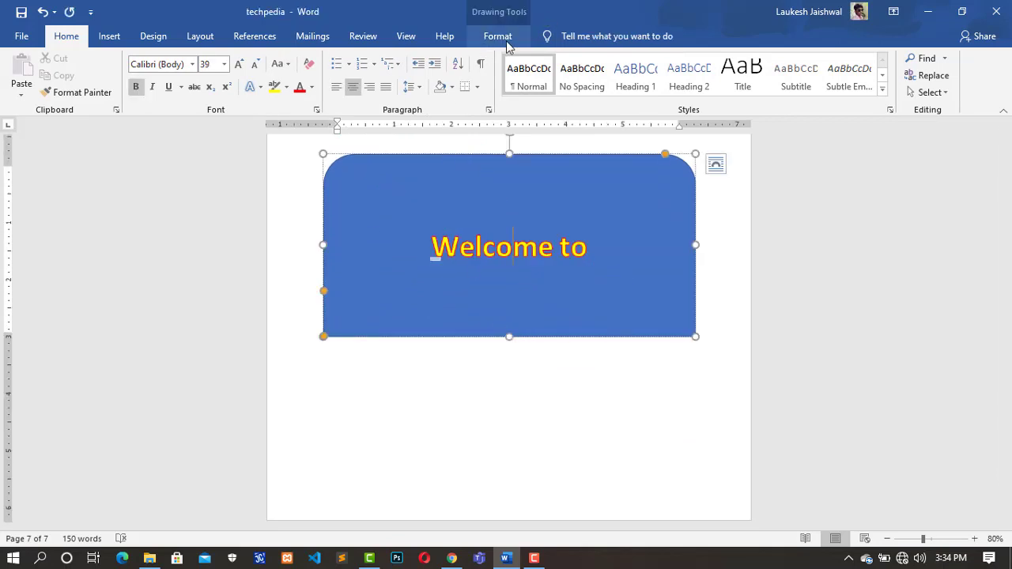
pyautogui.click(507, 40)
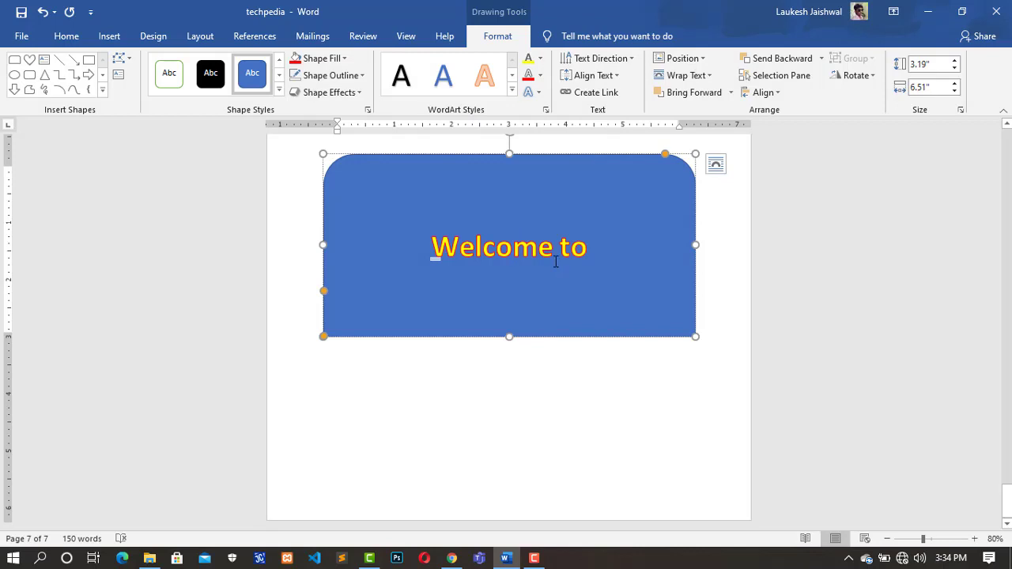
pyautogui.tripleClick(595, 247)
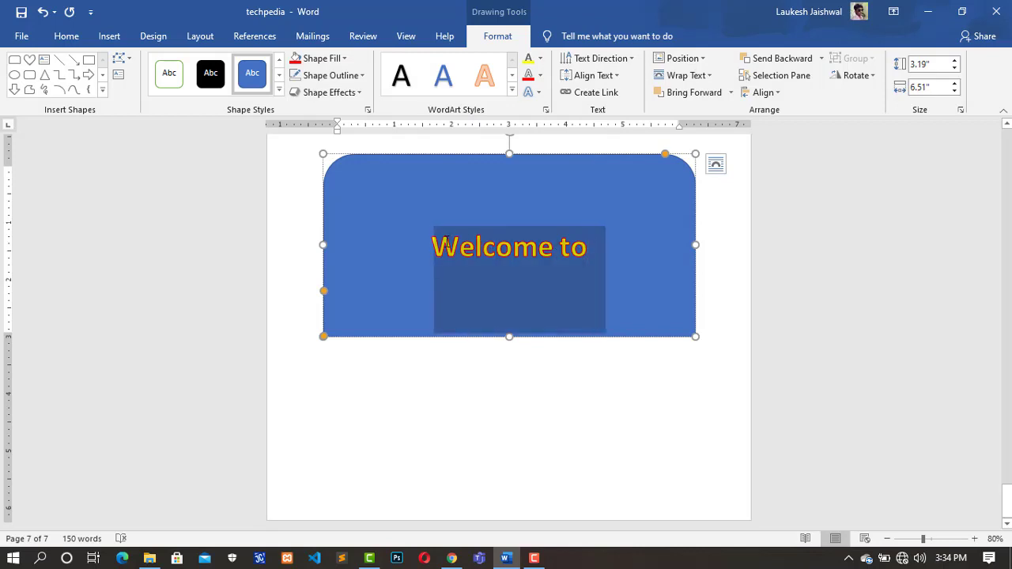
pyautogui.click(541, 94)
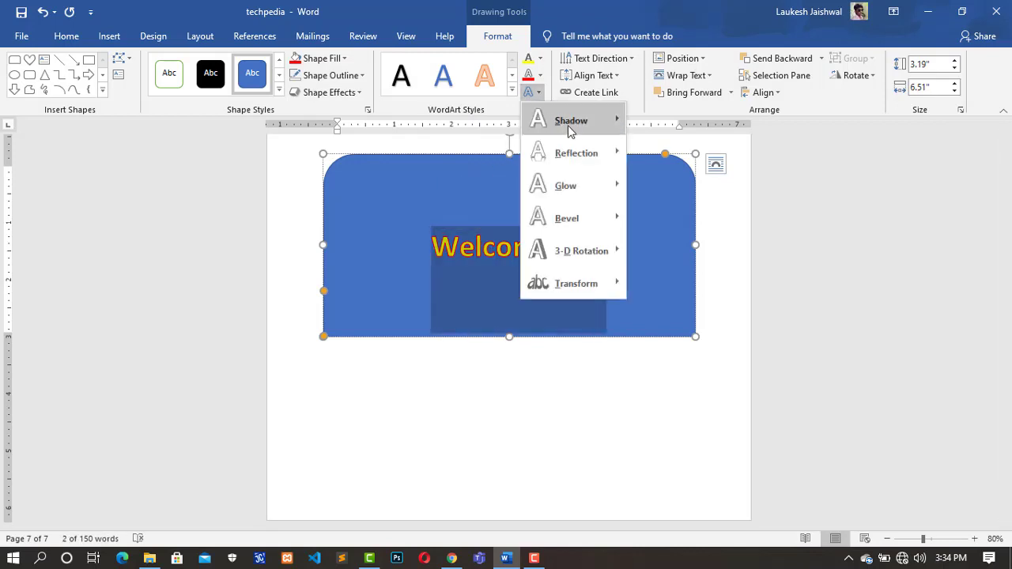
pyautogui.moveTo(611, 269)
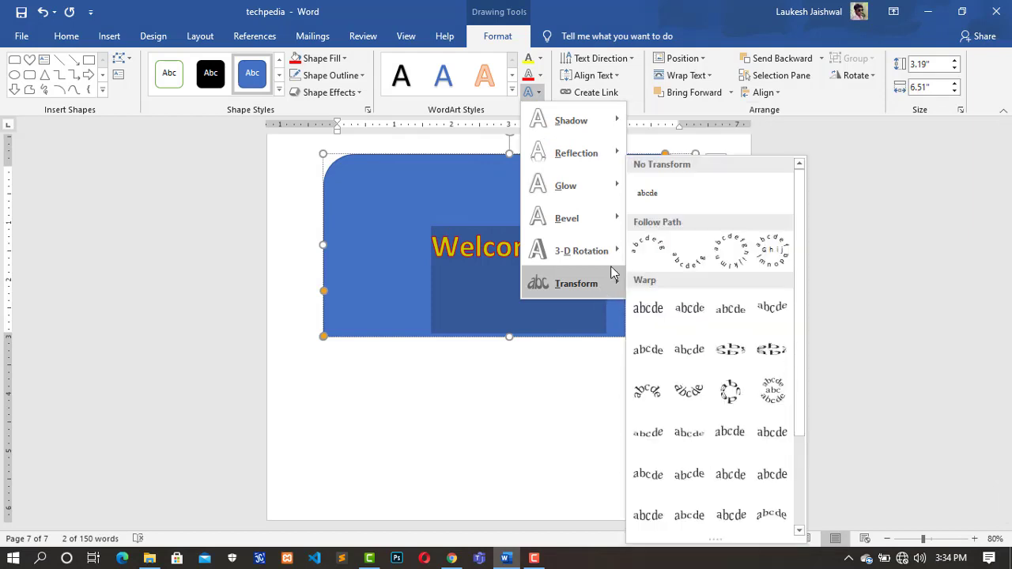
pyautogui.click(655, 189)
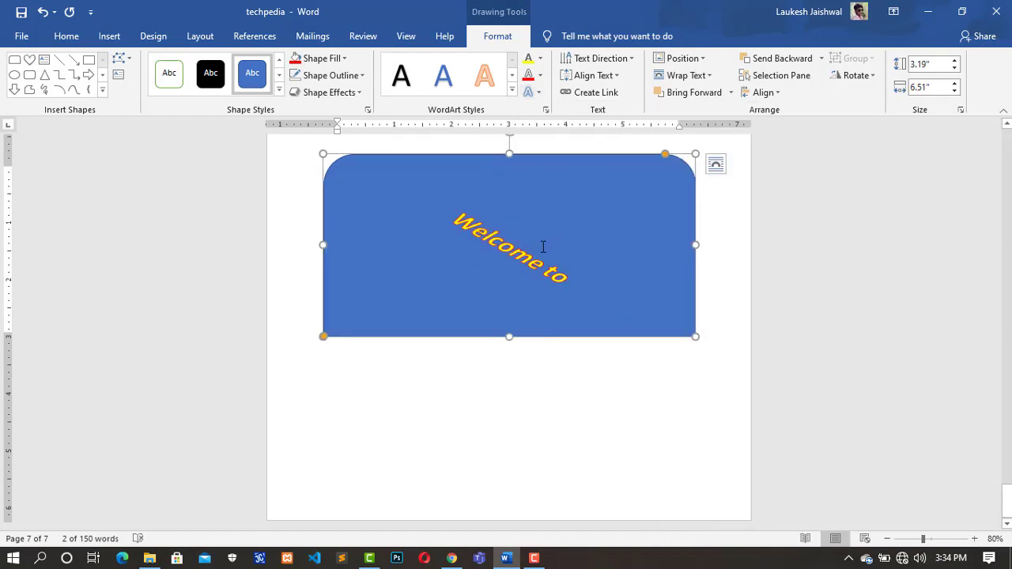
# Select all the text in the shape and set its direction to Rotate all text 270°
pyautogui.click(575, 282)
pyautogui.hotkey('ctrl', 'a')
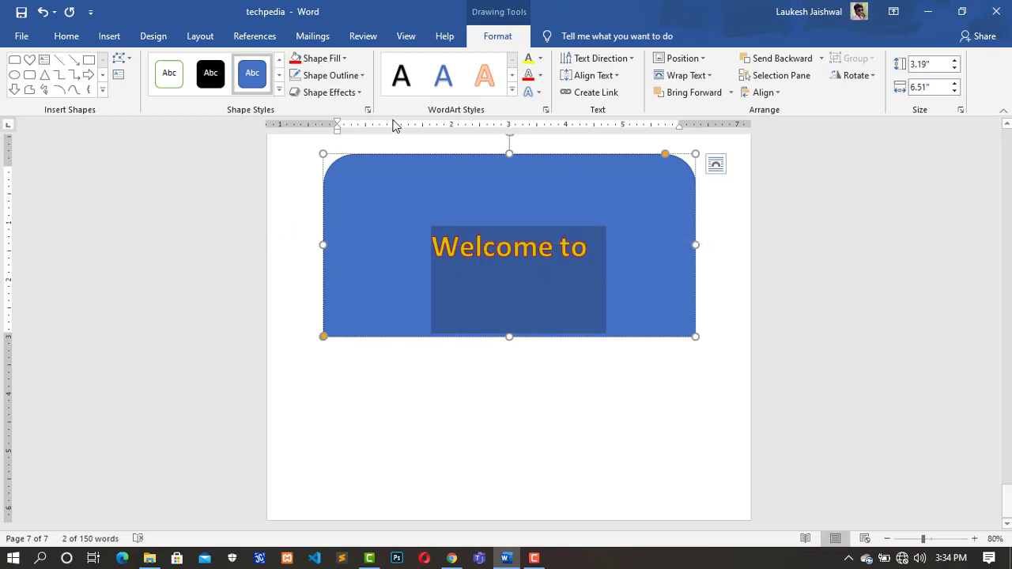
pyautogui.click(628, 58)
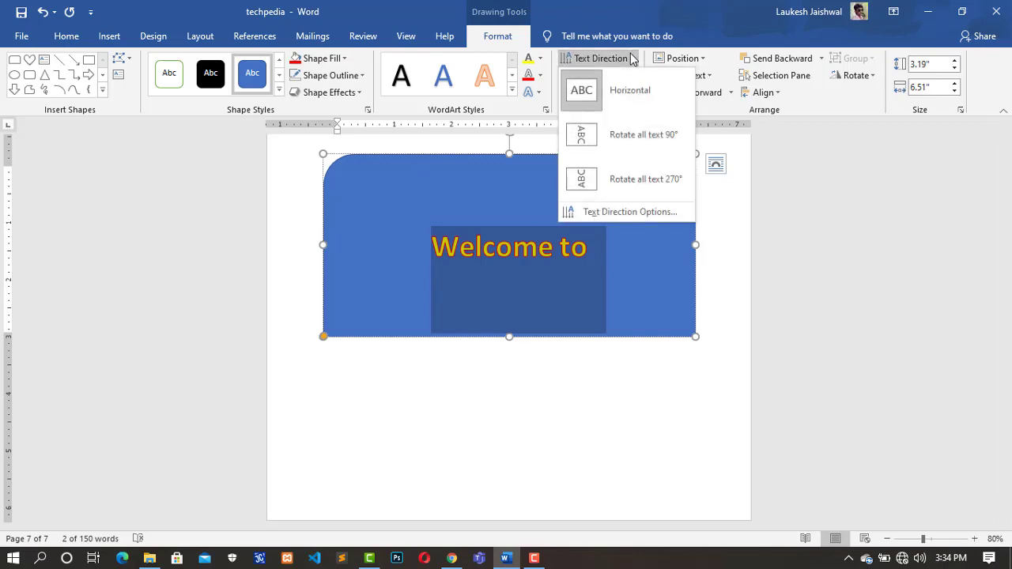
pyautogui.click(638, 183)
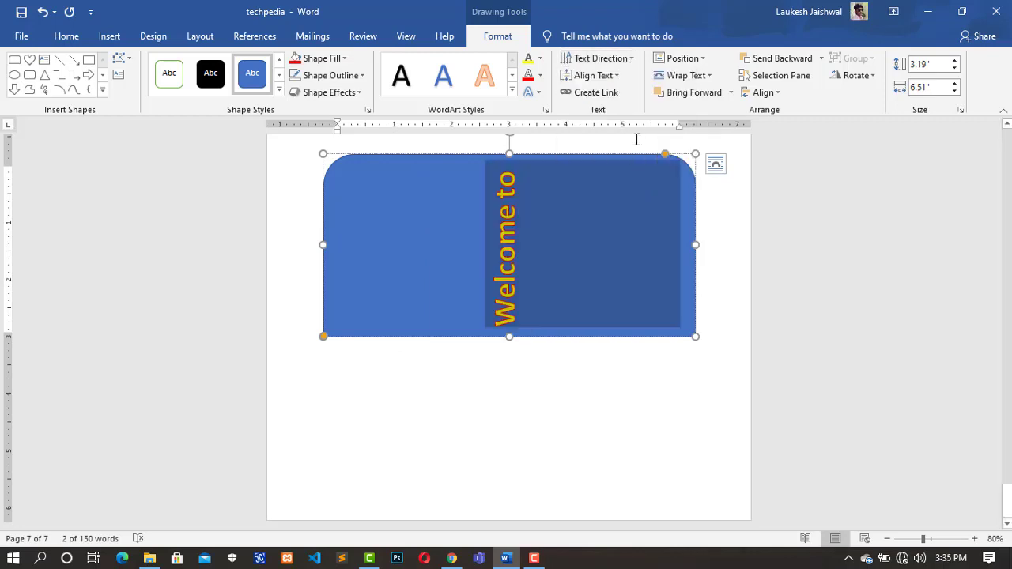
# Return the text direction to Horizontal and try the Rotate all text 90° direction
pyautogui.click(607, 59)
pyautogui.click(594, 92)
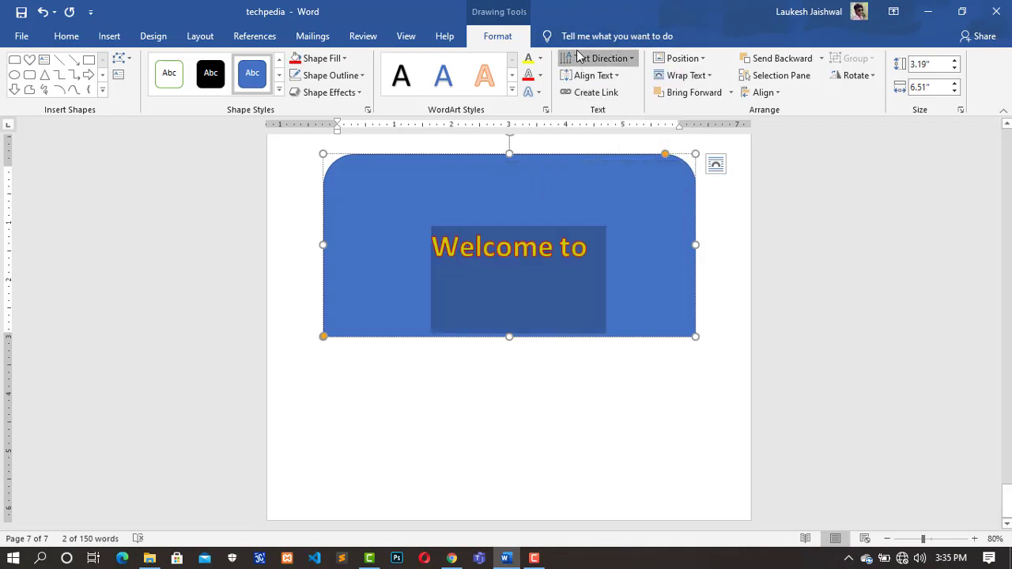
pyautogui.click(601, 59)
pyautogui.click(595, 92)
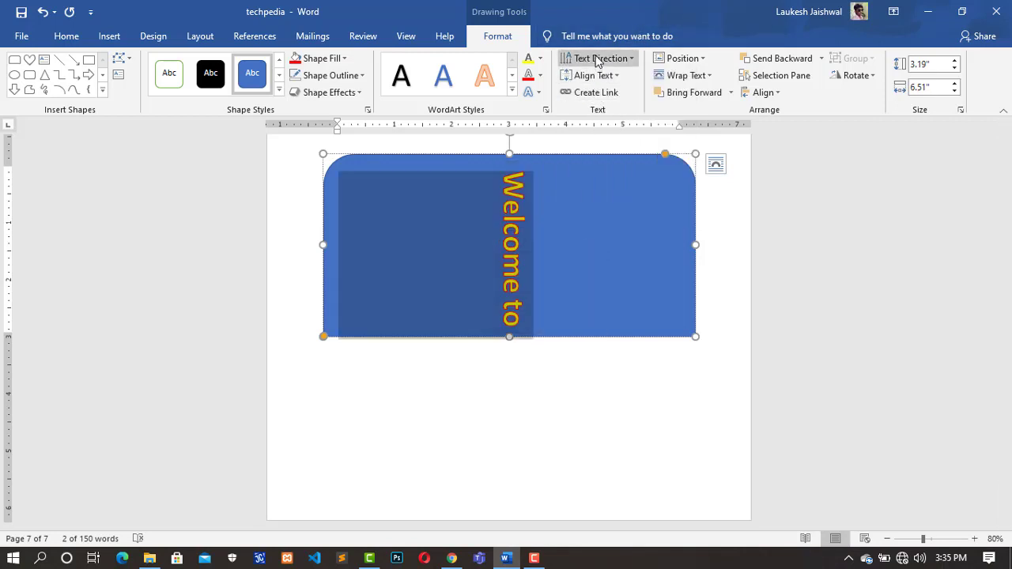
# Preview the 270° and 90° orientations in the Text Direction options and apply the horizontal orientation to the shape's text
pyautogui.click(626, 57)
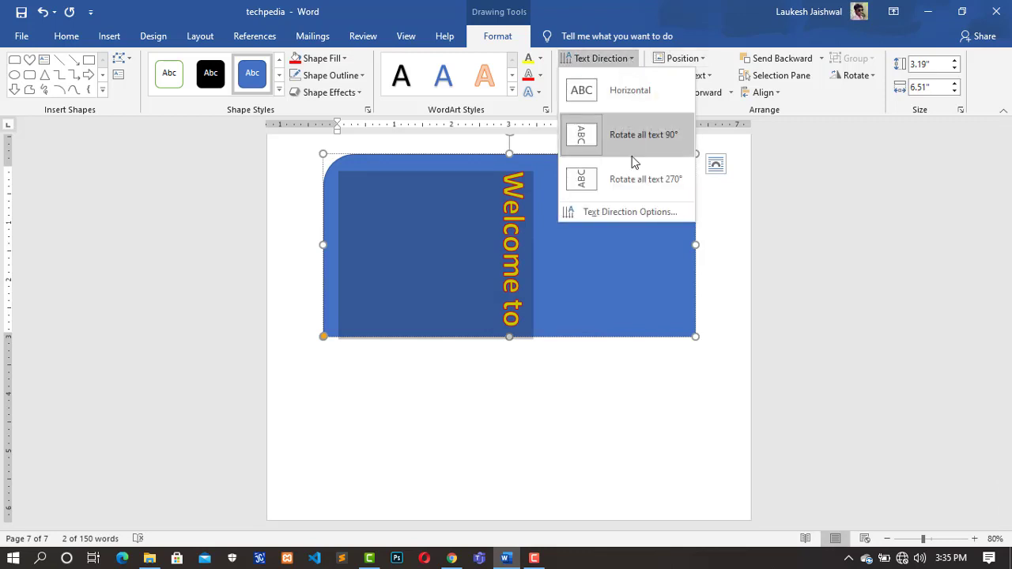
pyautogui.click(605, 207)
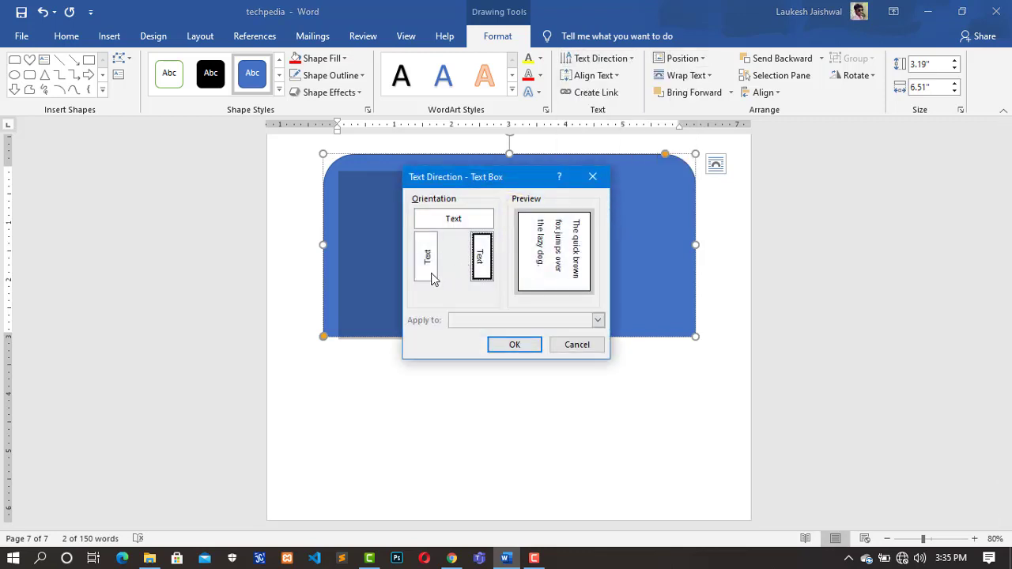
pyautogui.click(422, 262)
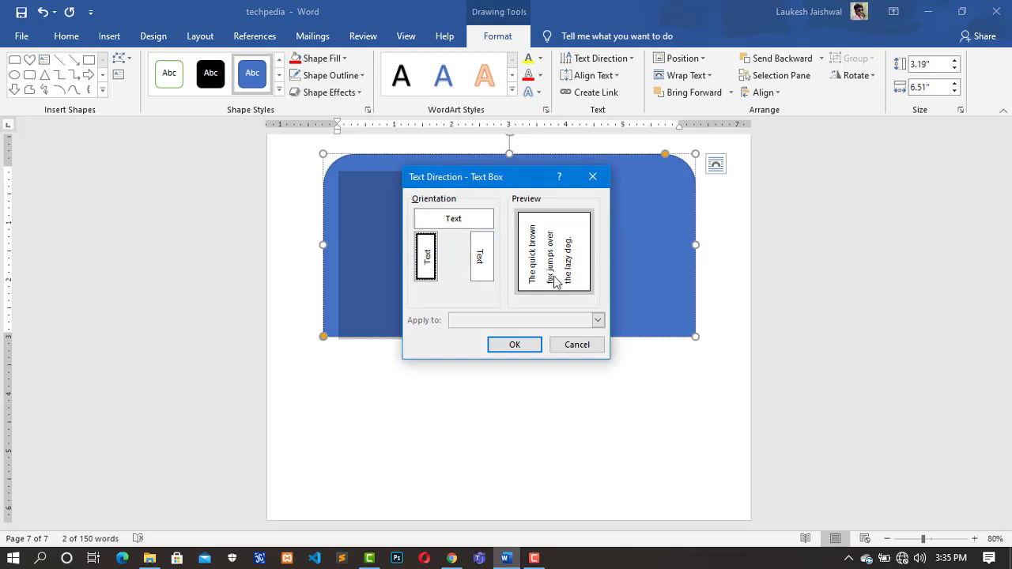
pyautogui.click(482, 262)
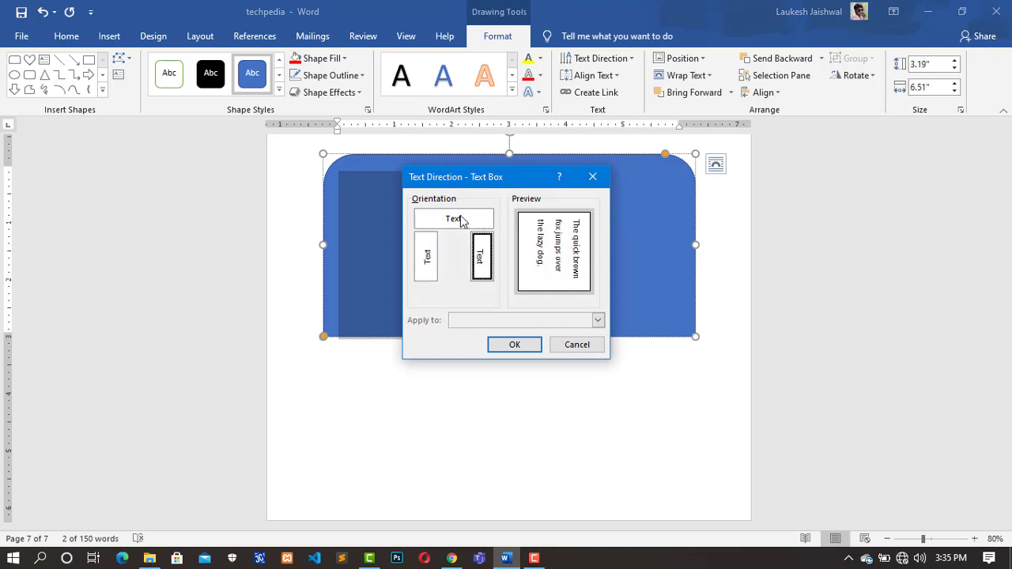
pyautogui.click(463, 221)
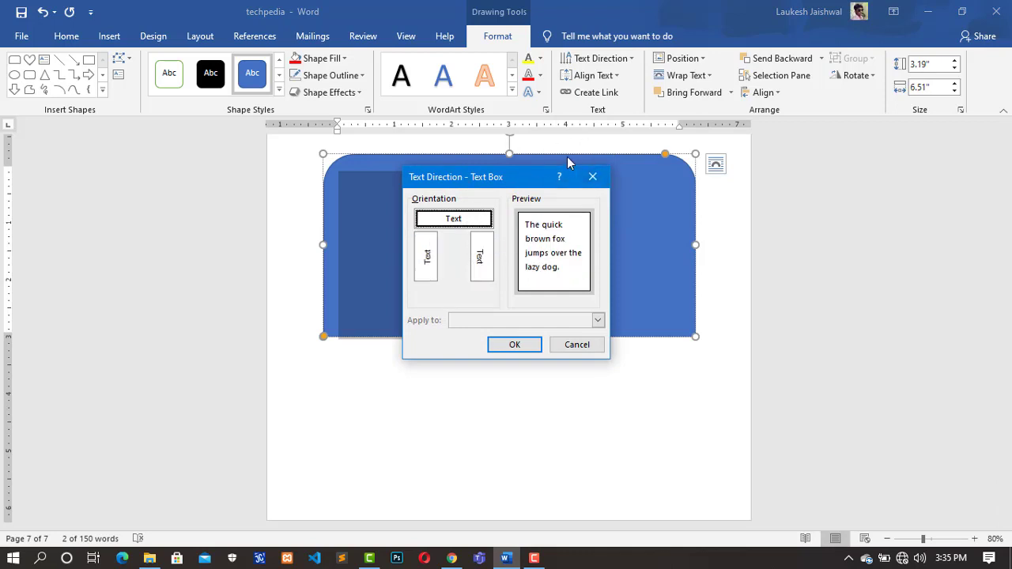
pyautogui.click(512, 345)
# Try the Rotate all text 90° and Rotate all text 270° directions on the text and return it to Horizontal
pyautogui.click(634, 62)
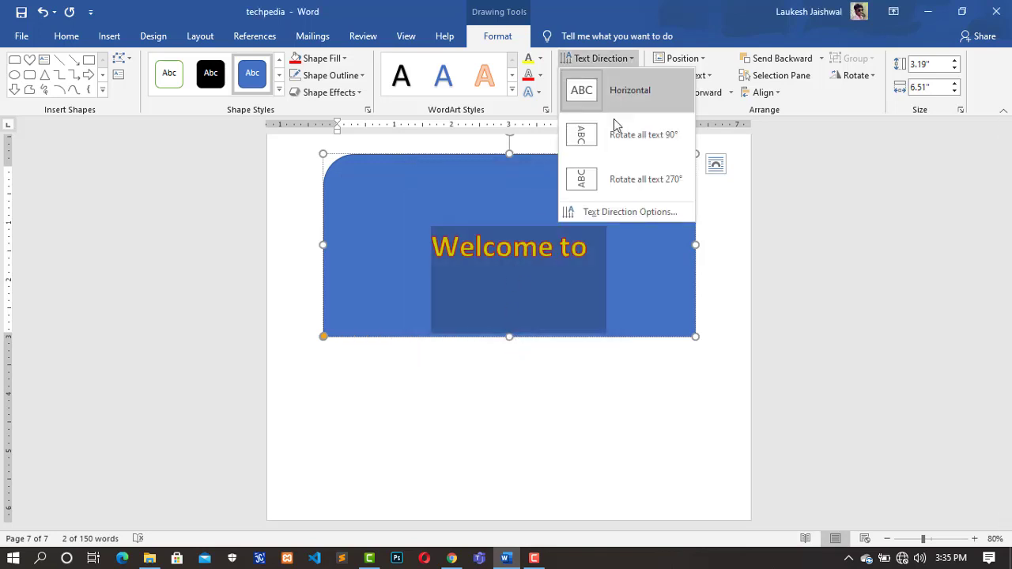
pyautogui.click(614, 132)
pyautogui.click(625, 63)
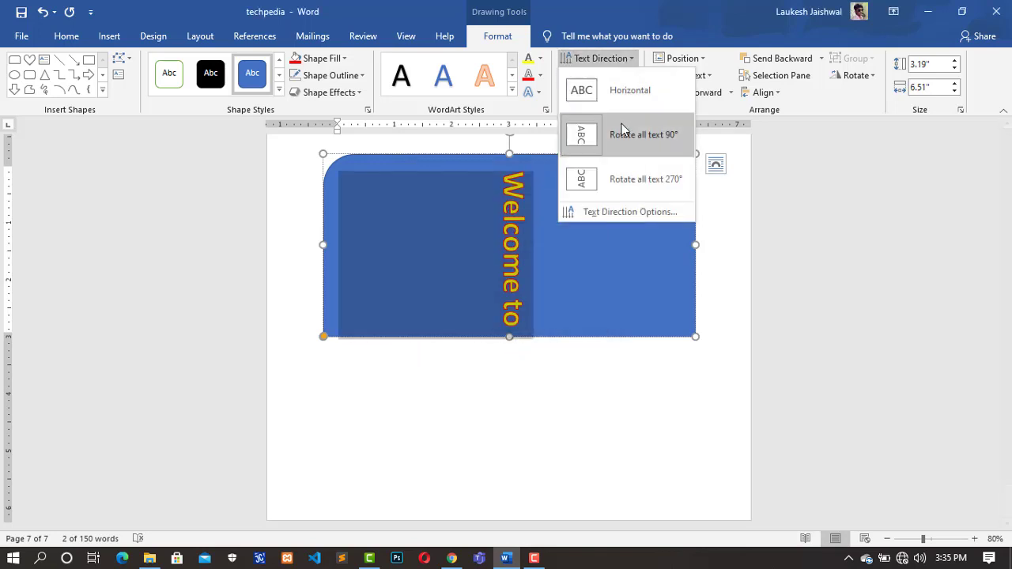
pyautogui.click(618, 173)
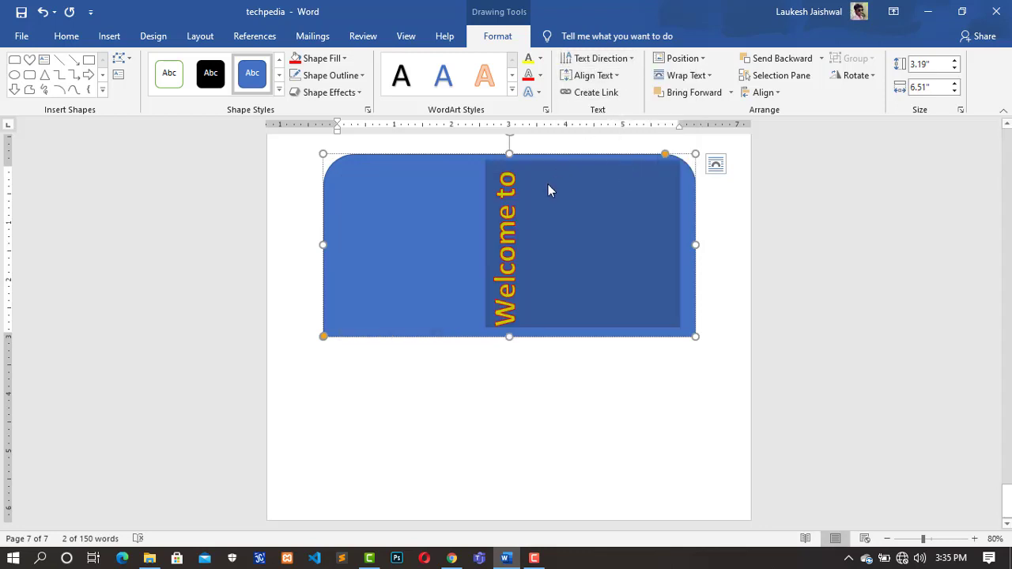
pyautogui.click(633, 62)
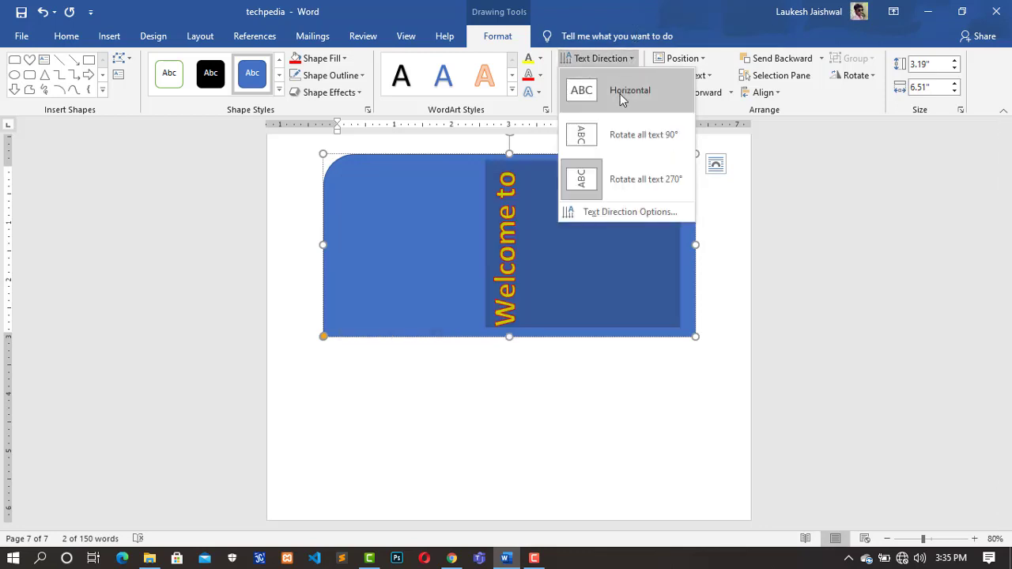
pyautogui.click(620, 92)
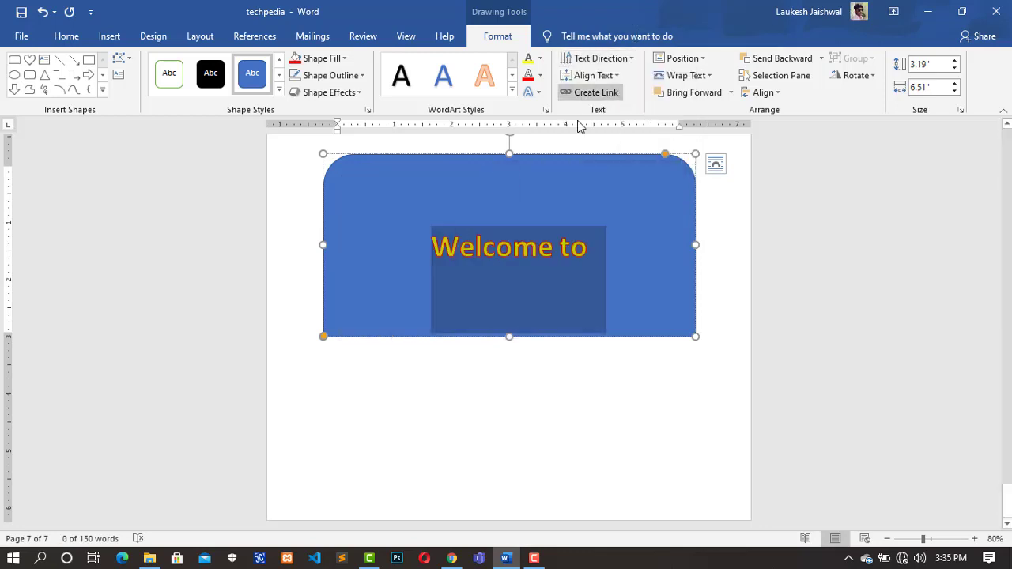
# Try the Top and Bottom vertical alignments on the text in the shape
pyautogui.click(610, 78)
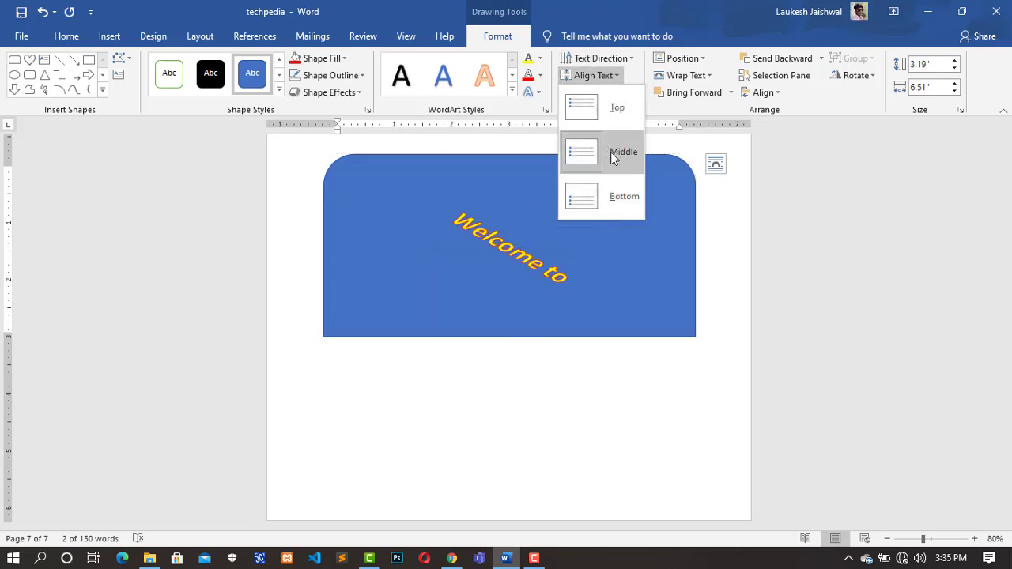
pyautogui.click(606, 109)
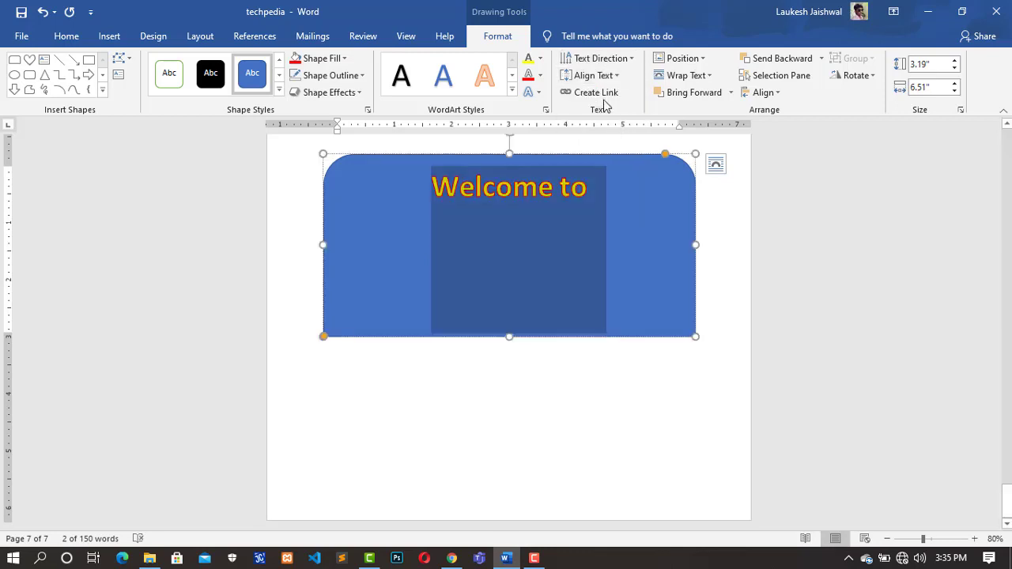
pyautogui.click(606, 75)
pyautogui.click(611, 191)
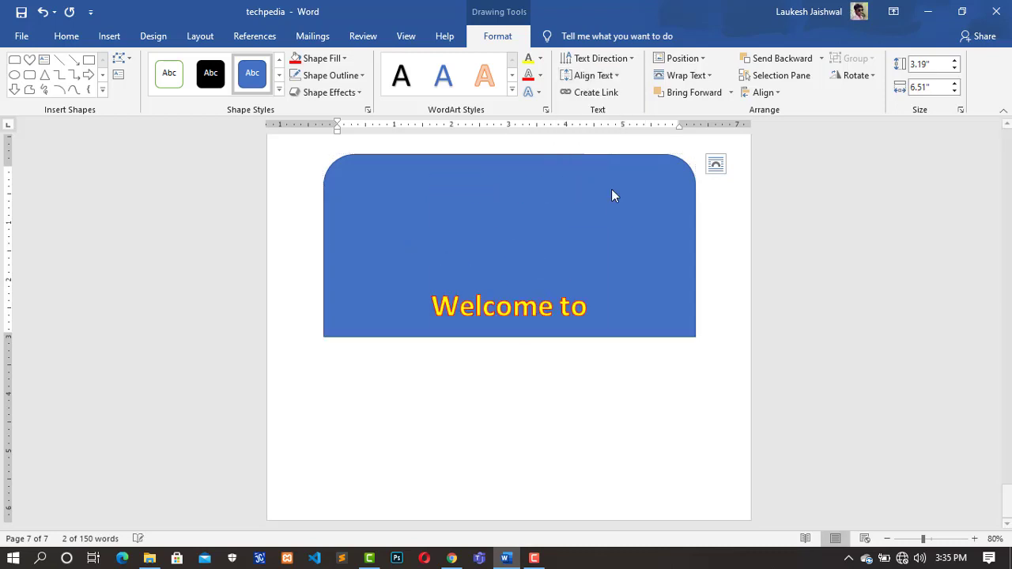
# Align the shape's text vertically to Middle and deselect it
pyautogui.click(609, 77)
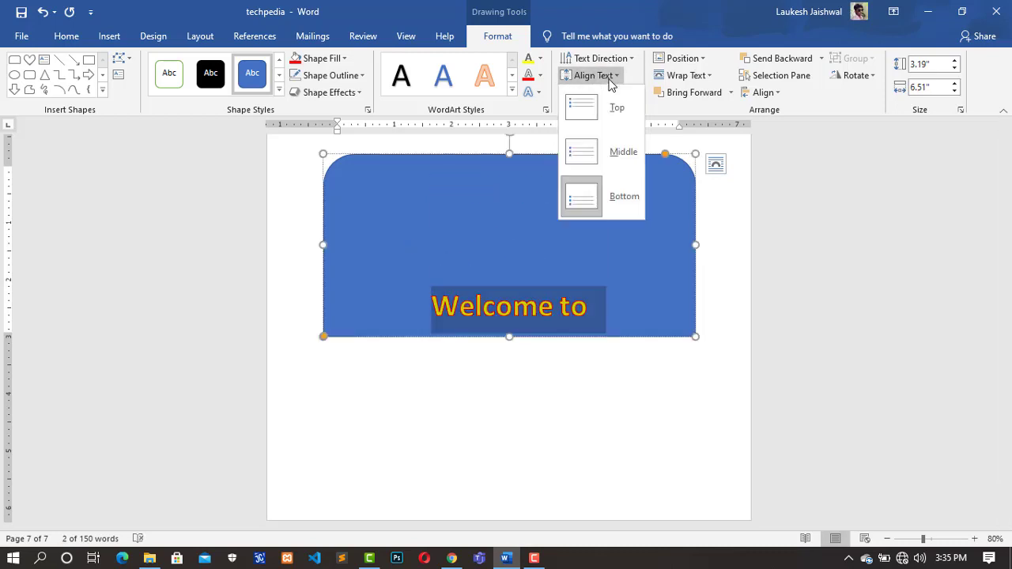
pyautogui.click(595, 140)
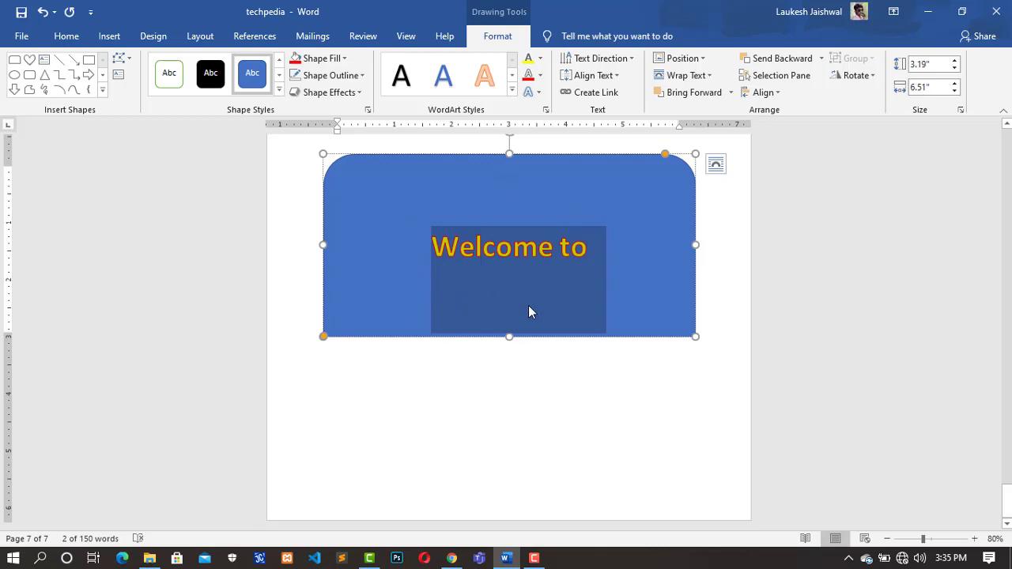
pyautogui.click(522, 281)
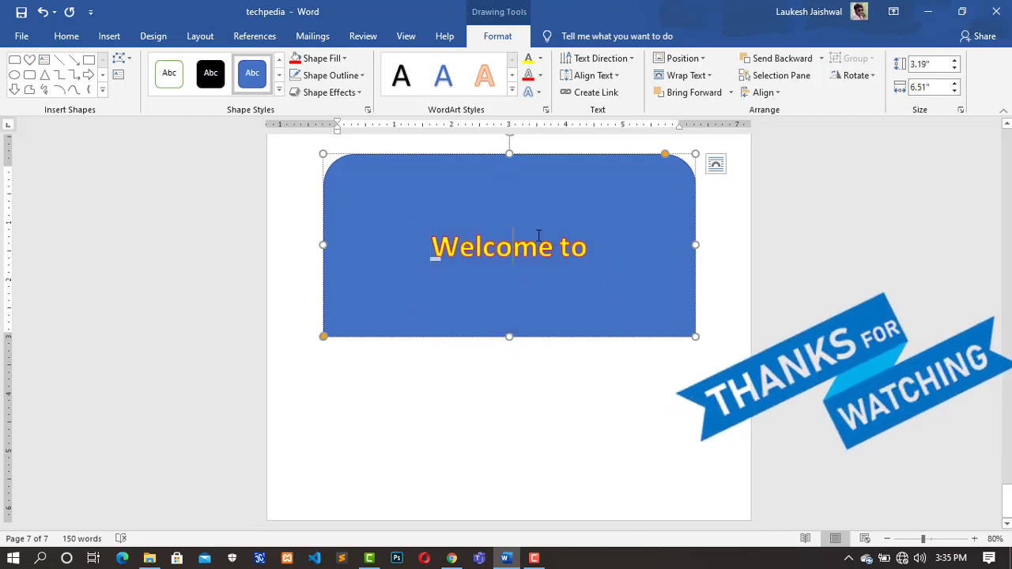